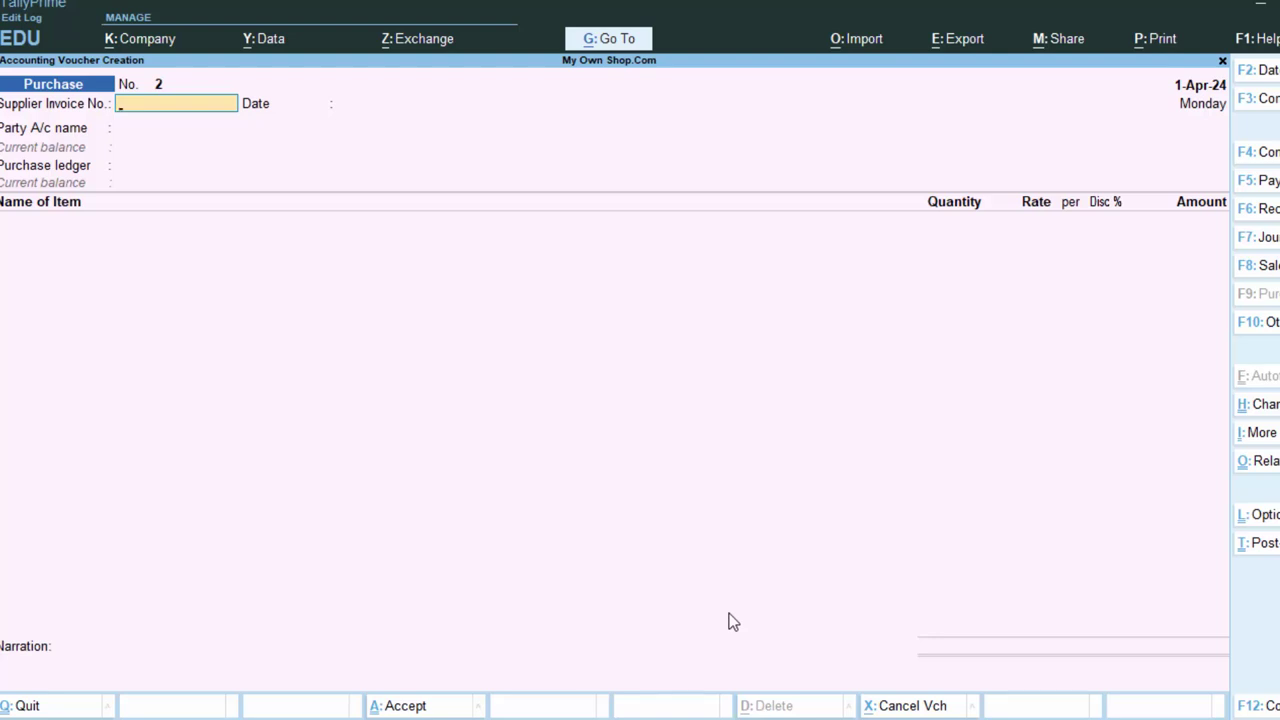
# Step: Leave the blank purchase voucher without saving it
pyautogui.press('Escape')
# Step: Confirm quitting the voucher, then enable Tax Deducted at Source (TDS) in Company Features (F11)
pyautogui.press('y')
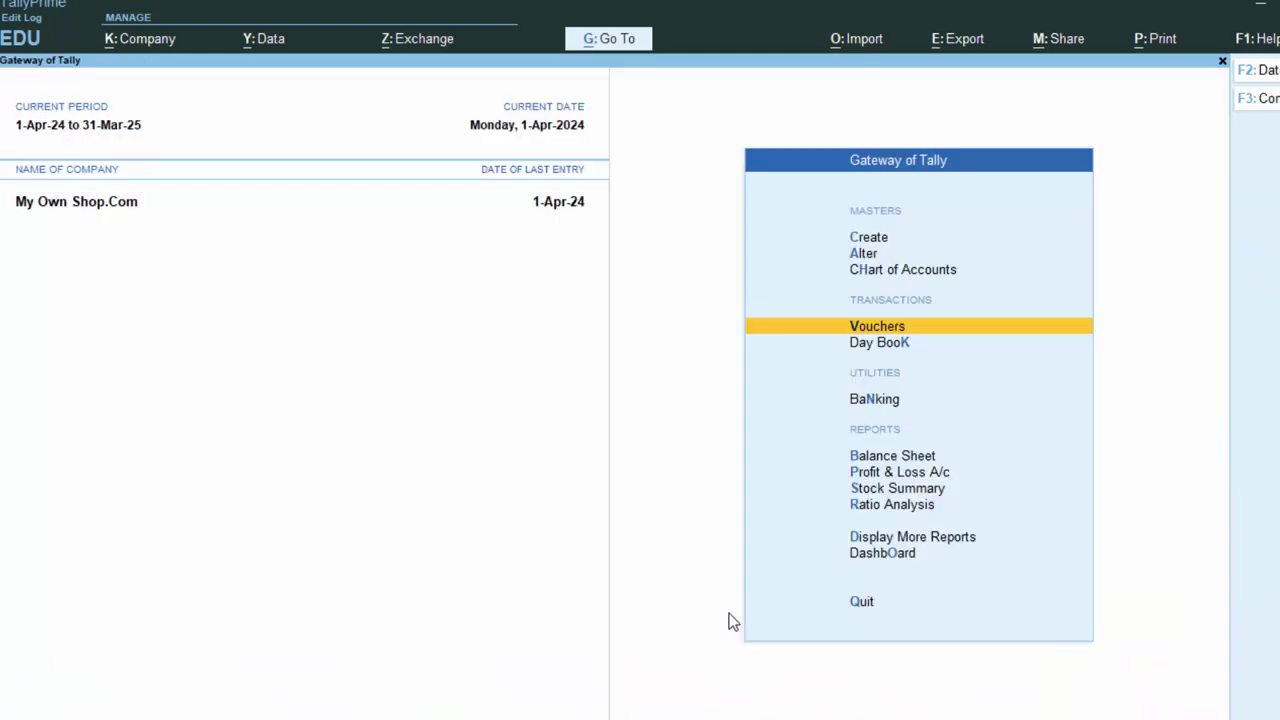
pyautogui.press('F11')
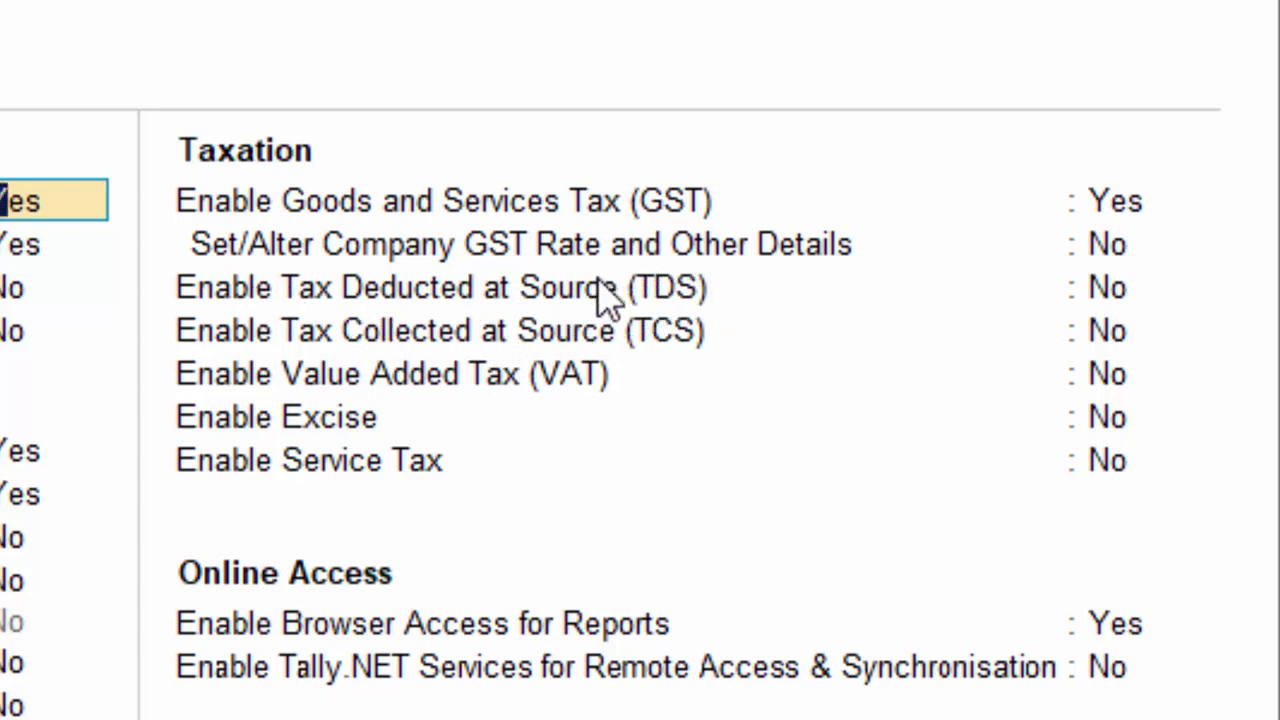
pyautogui.click(692, 290)
pyautogui.click(1105, 290)
# Step: Enter the company's TAN registration number and TAN, correcting the TAN until accepted
pyautogui.press('Return')
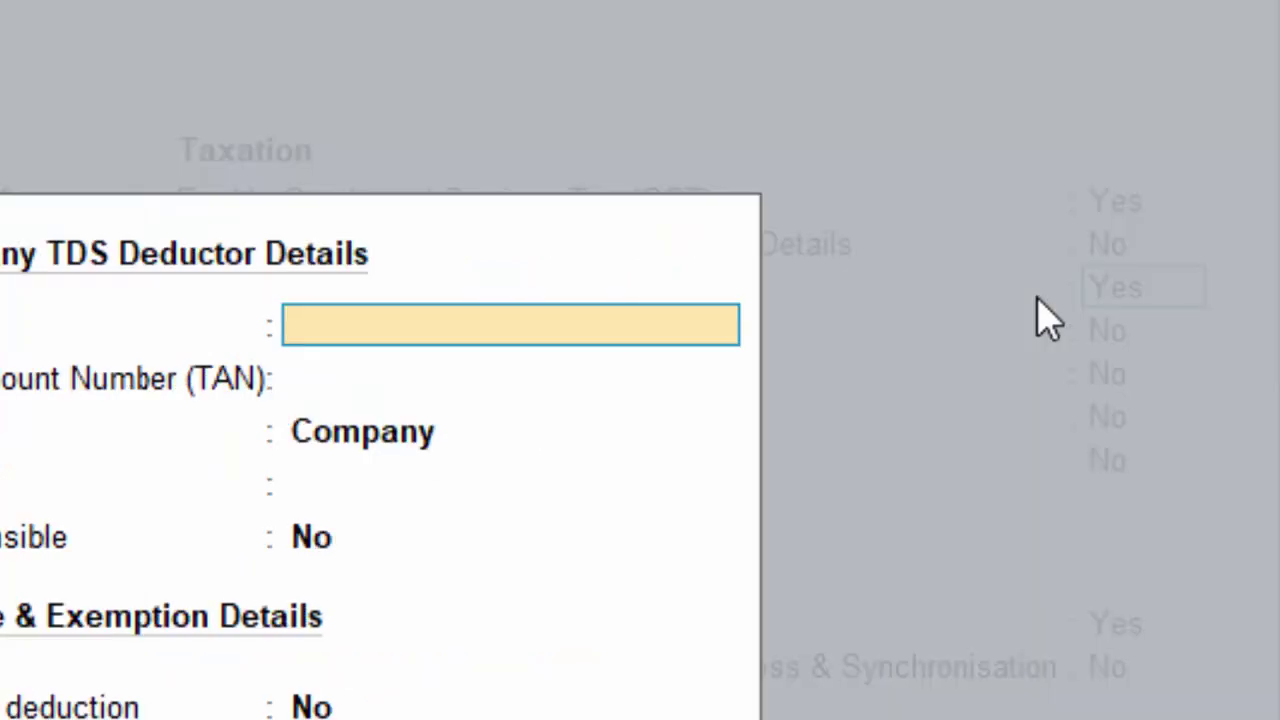
pyautogui.write('21332133')
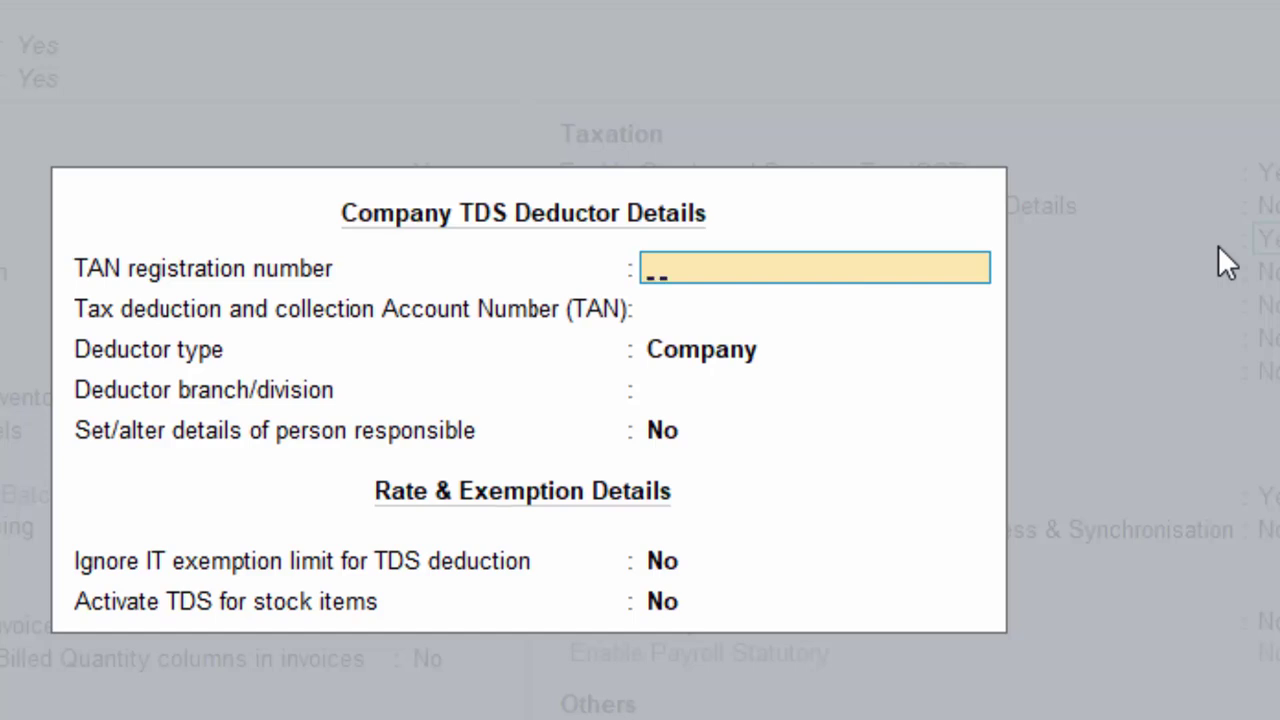
pyautogui.press('Return')
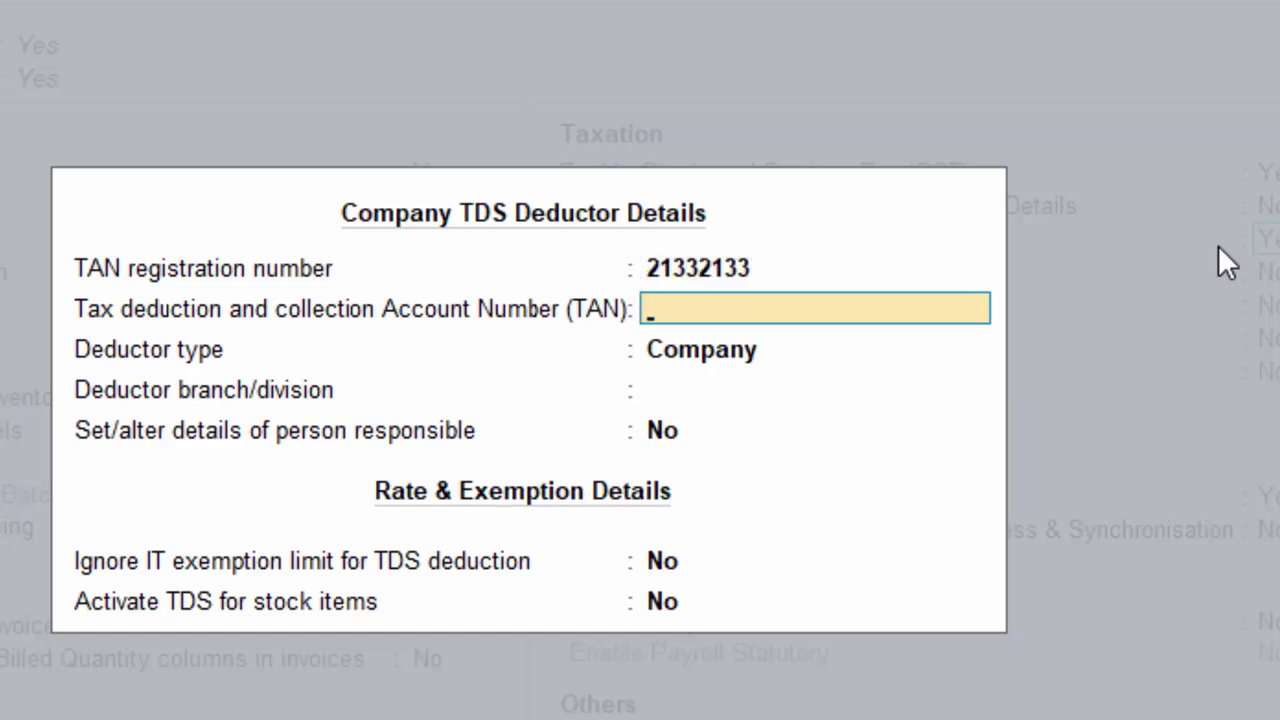
pyautogui.write('AAAA')
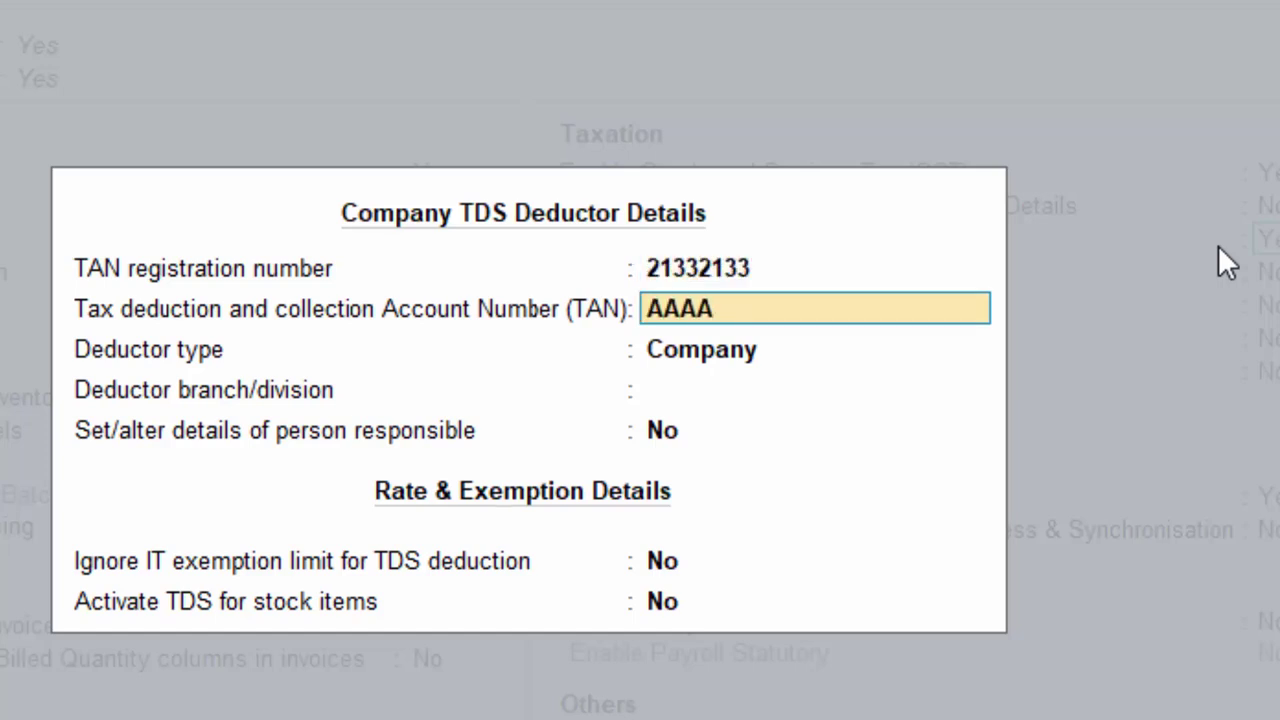
pyautogui.write('K9876H')
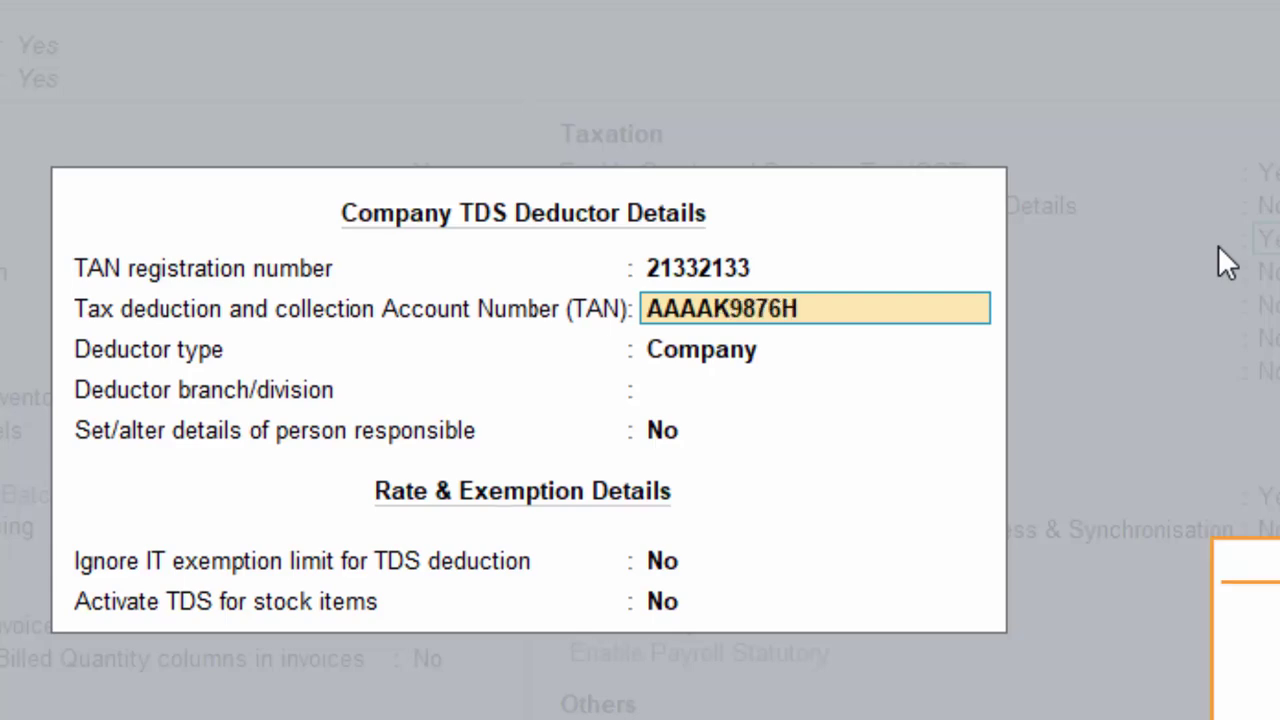
pyautogui.press('Return')
pyautogui.press('BackSpace')
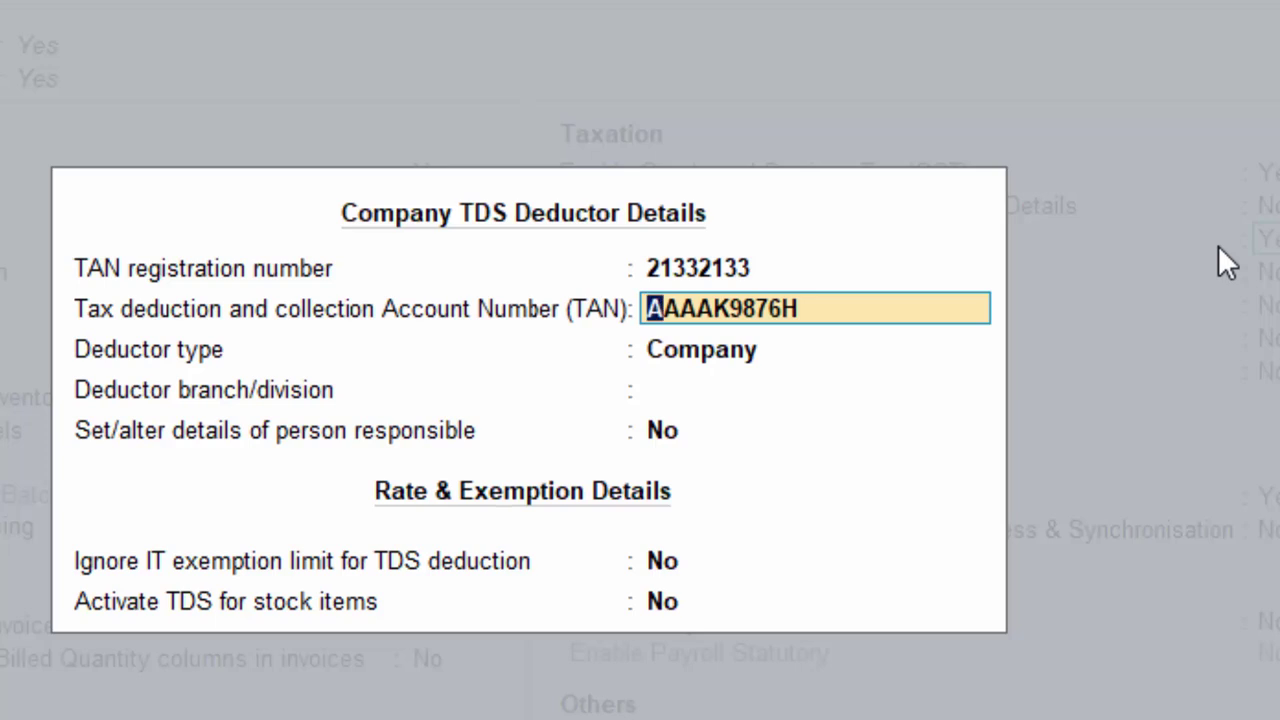
pyautogui.write('AAAA')
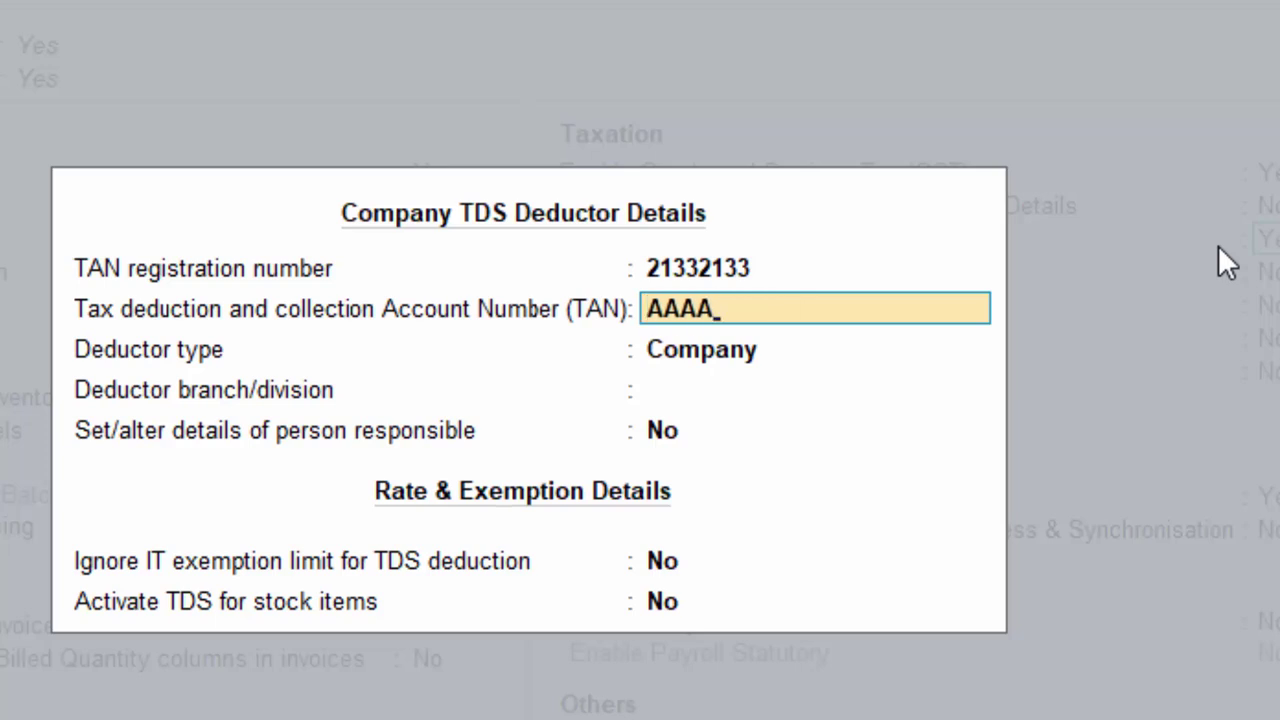
pyautogui.write('6789K')
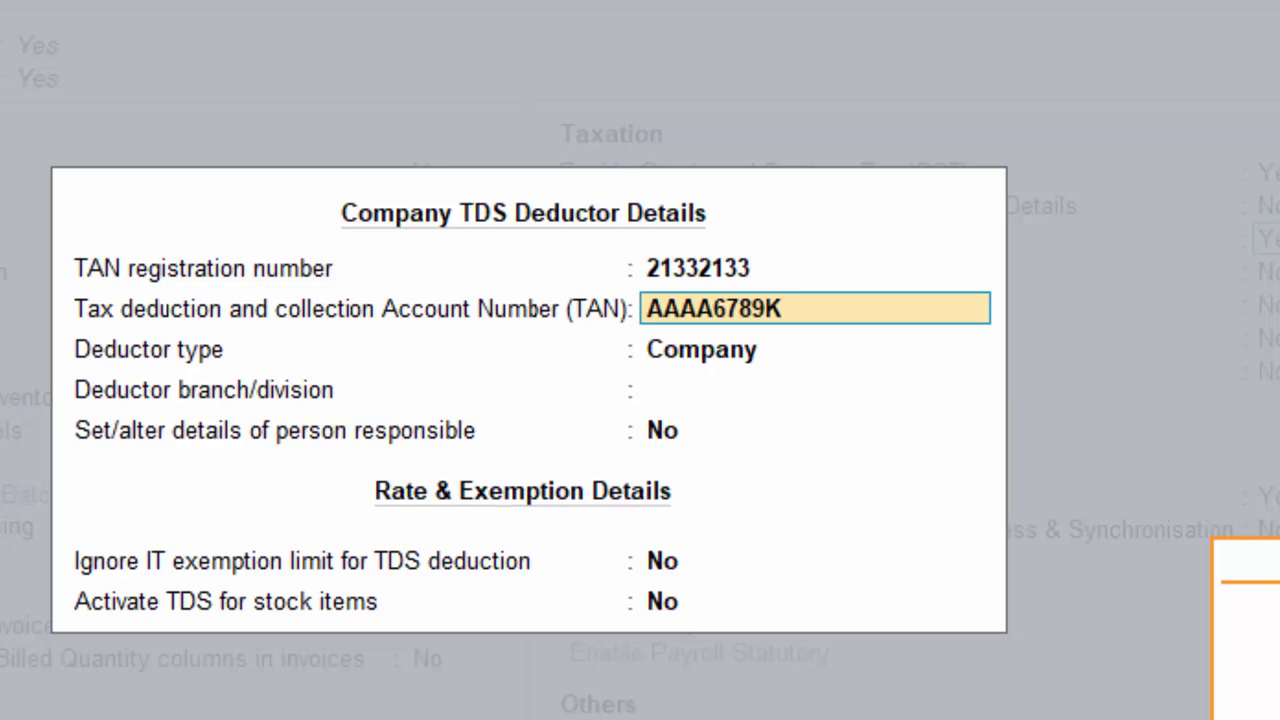
pyautogui.press('Return')
pyautogui.press('BackSpace')
pyautogui.write('A')
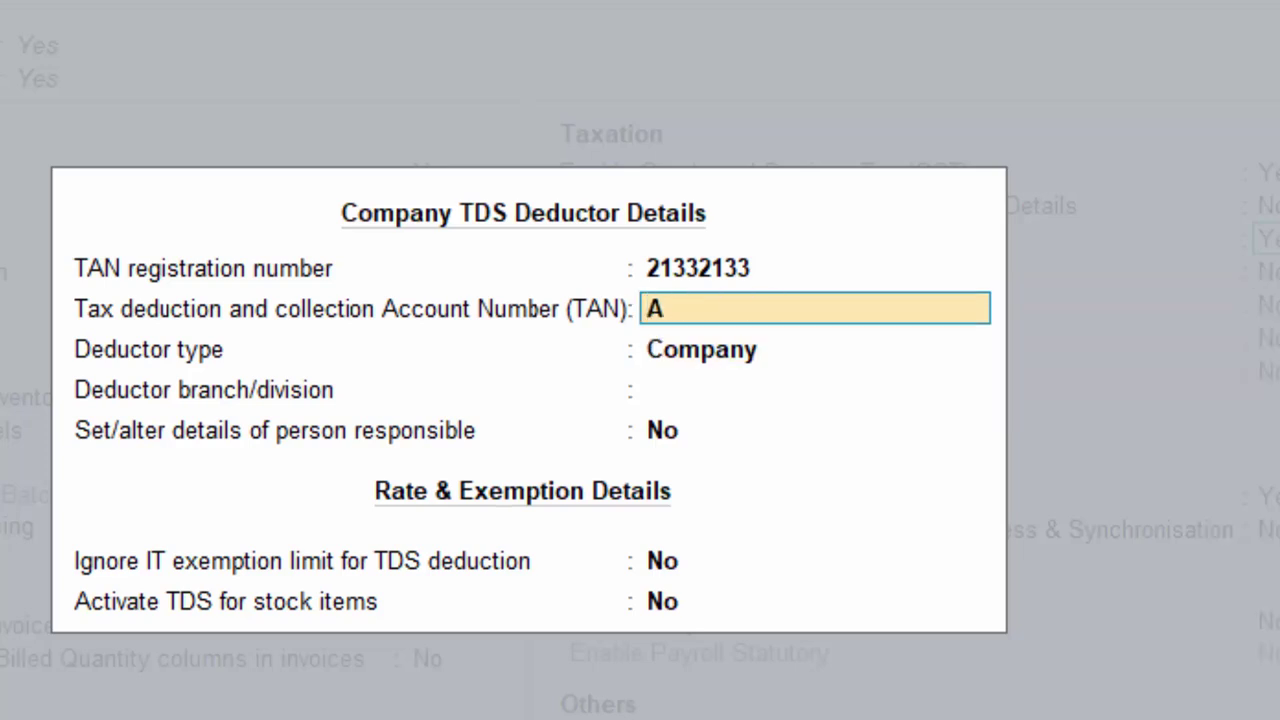
pyautogui.write('AAA78')
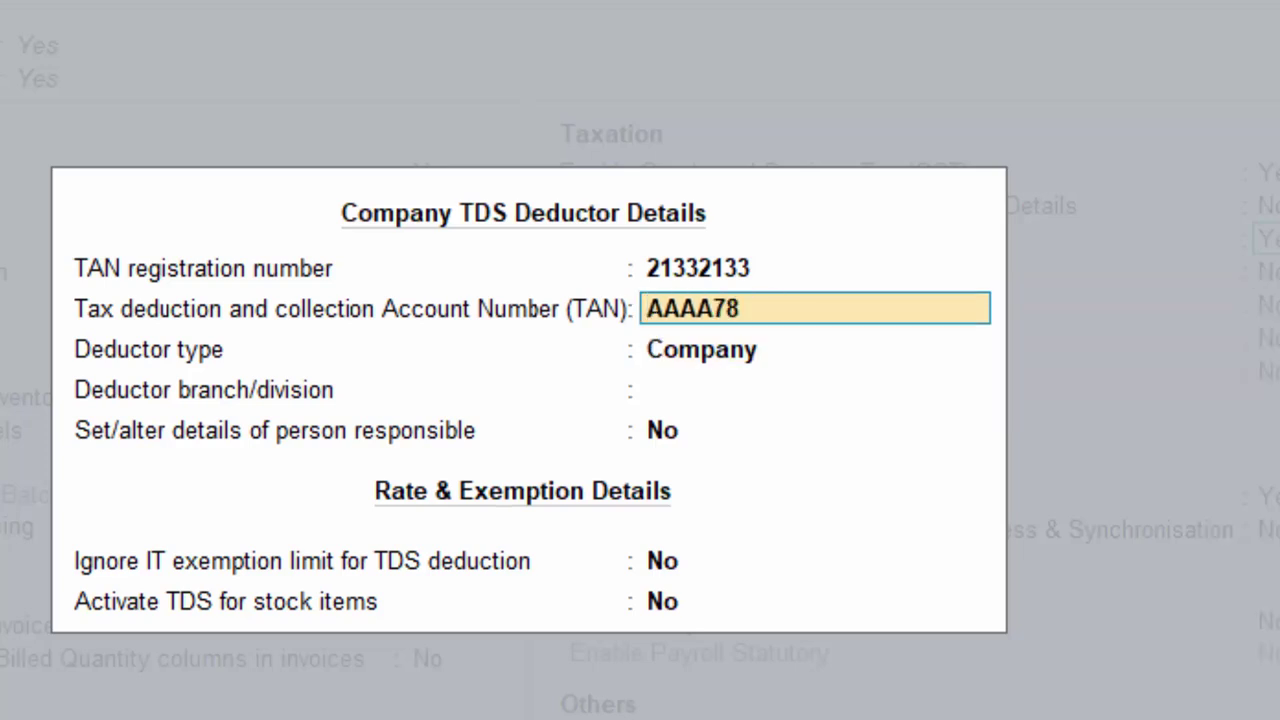
pyautogui.write('909Y')
pyautogui.press('Return')
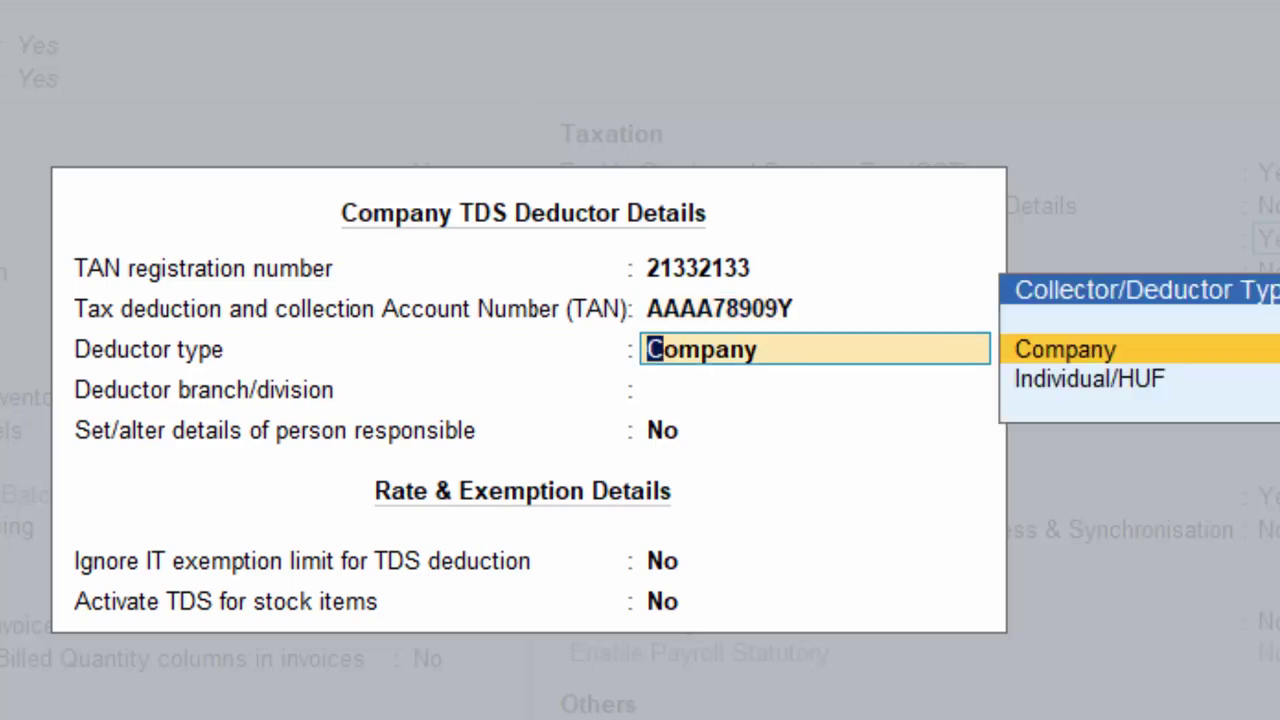
# Step: Keep Company as deductor type and set the branch to Deoria
pyautogui.press('Return')
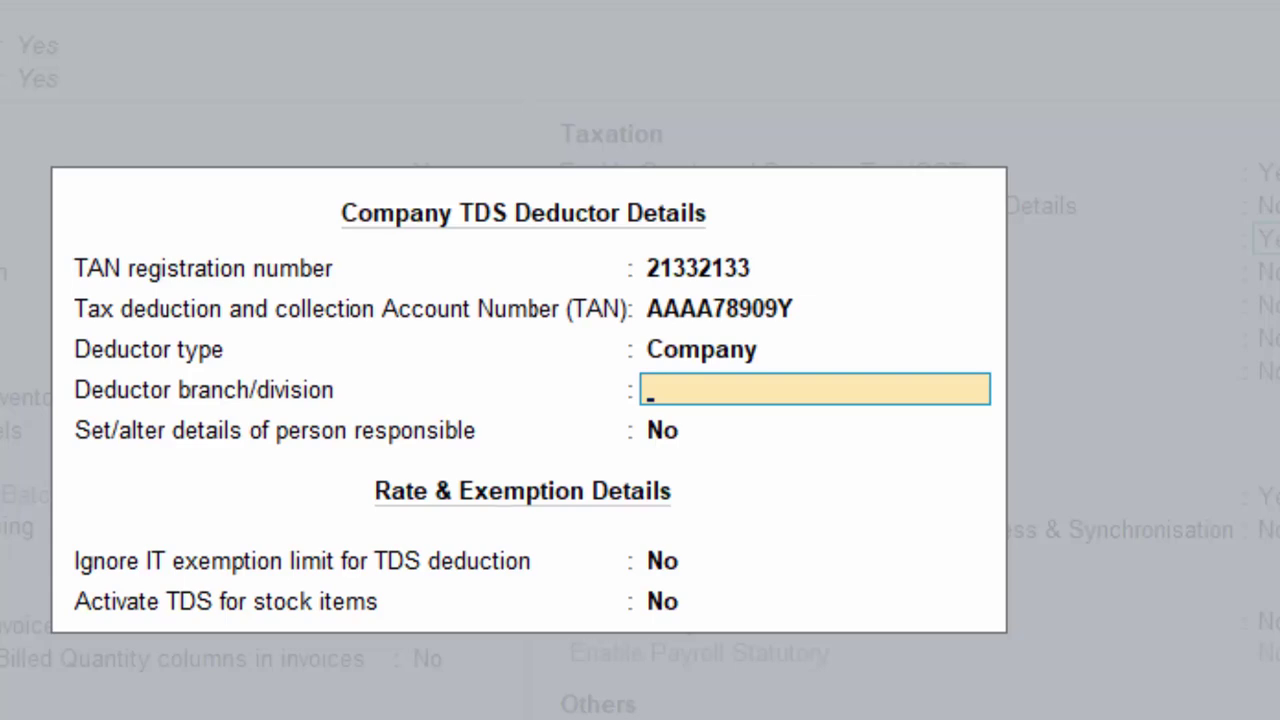
pyautogui.write('Deoria')
pyautogui.press('Return')
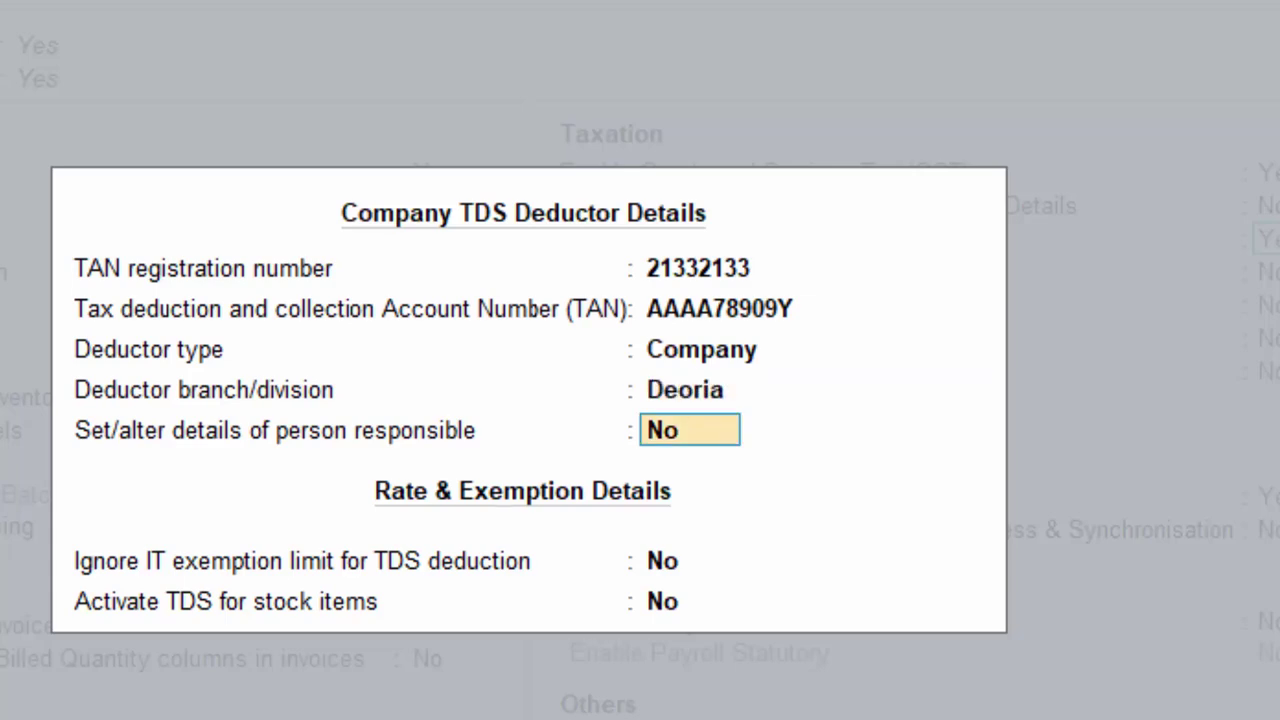
# Step: Open Person Responsible Details and enter the responsible person's name
pyautogui.press('y')
pyautogui.press('Return')
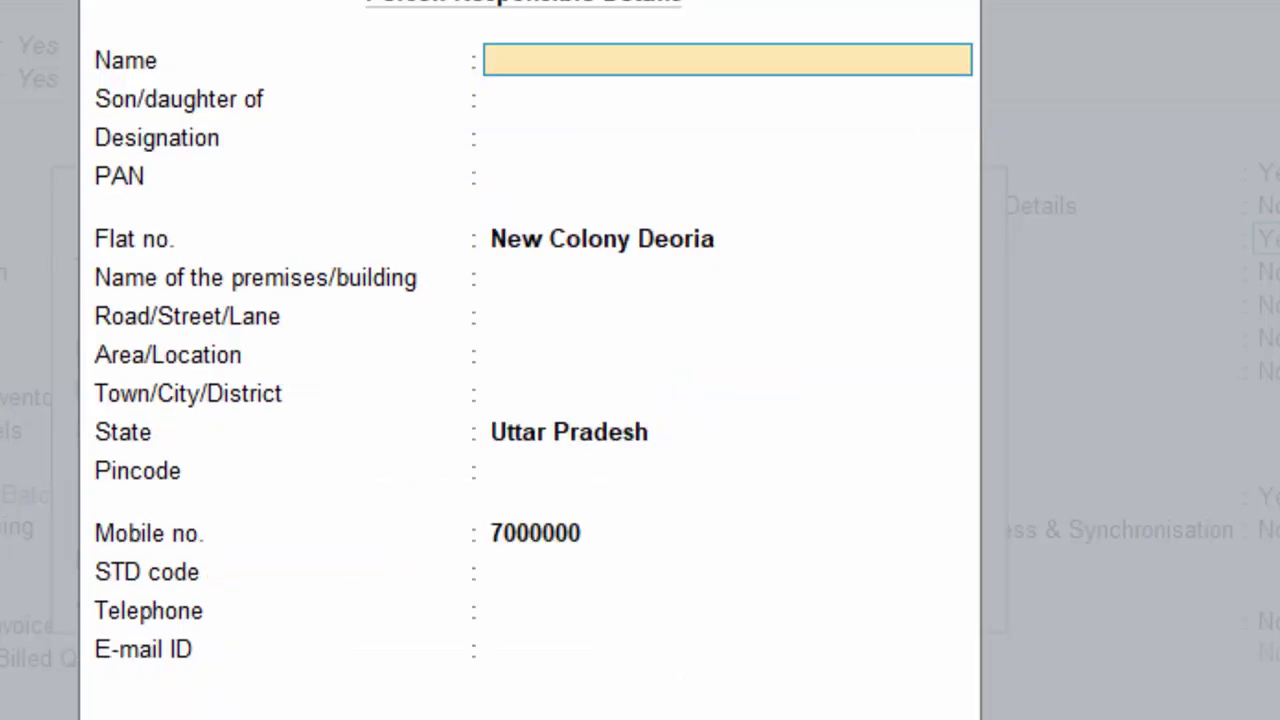
pyautogui.write('Mr')
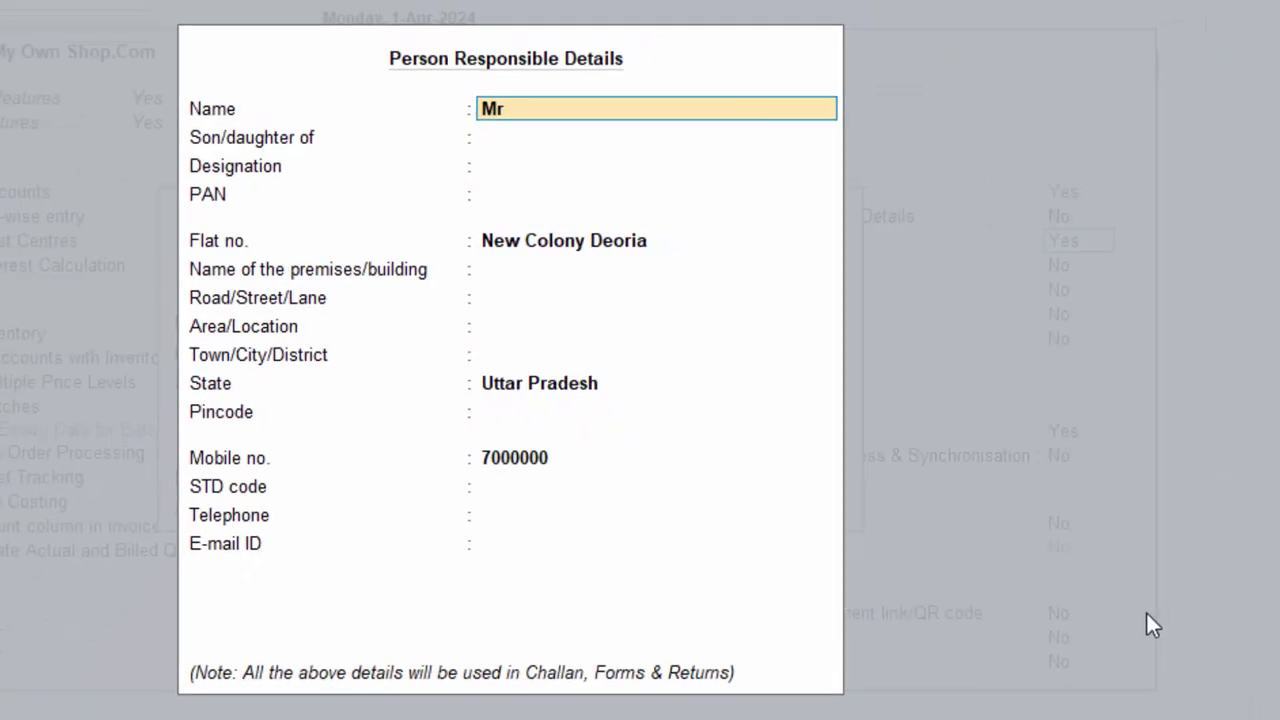
pyautogui.write(' Shyam')
pyautogui.press('Return')
pyautogui.press('Return')
pyautogui.press('Return')
pyautogui.press('Return')
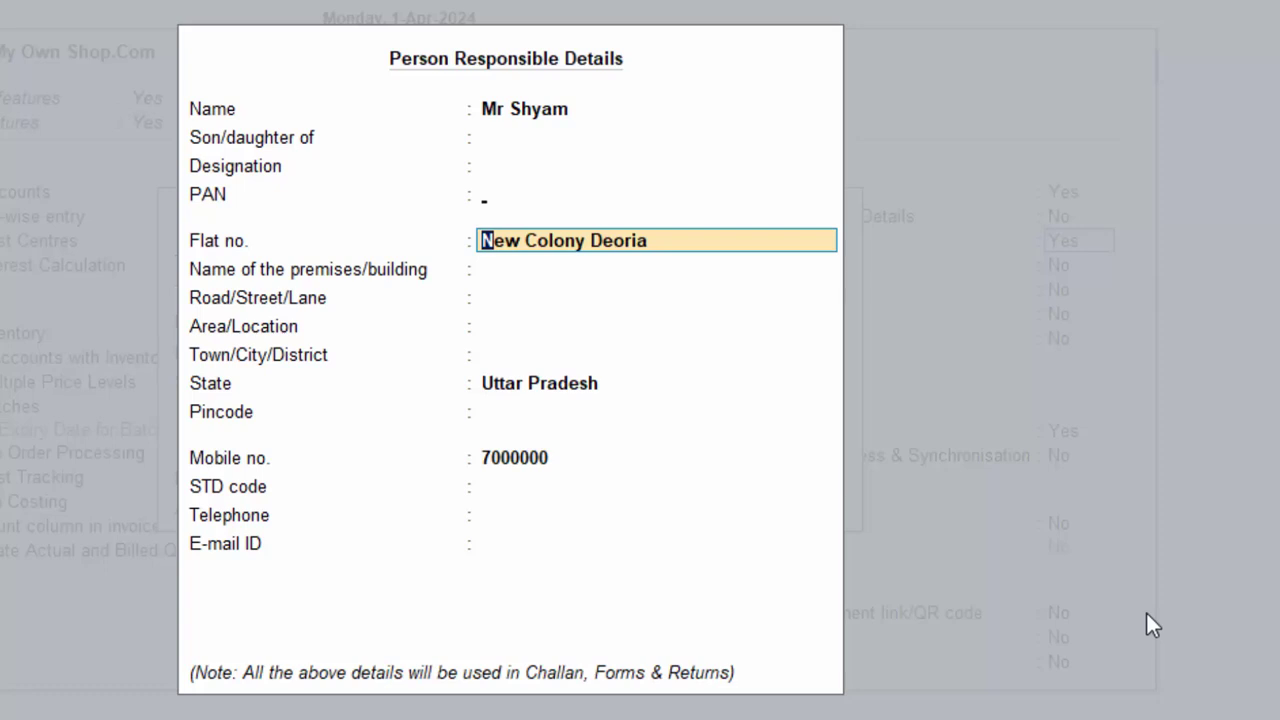
# Step: Enter a valid PAN for the responsible person after the invalid-PAN warning, and accept the remaining fields
pyautogui.press('Up')
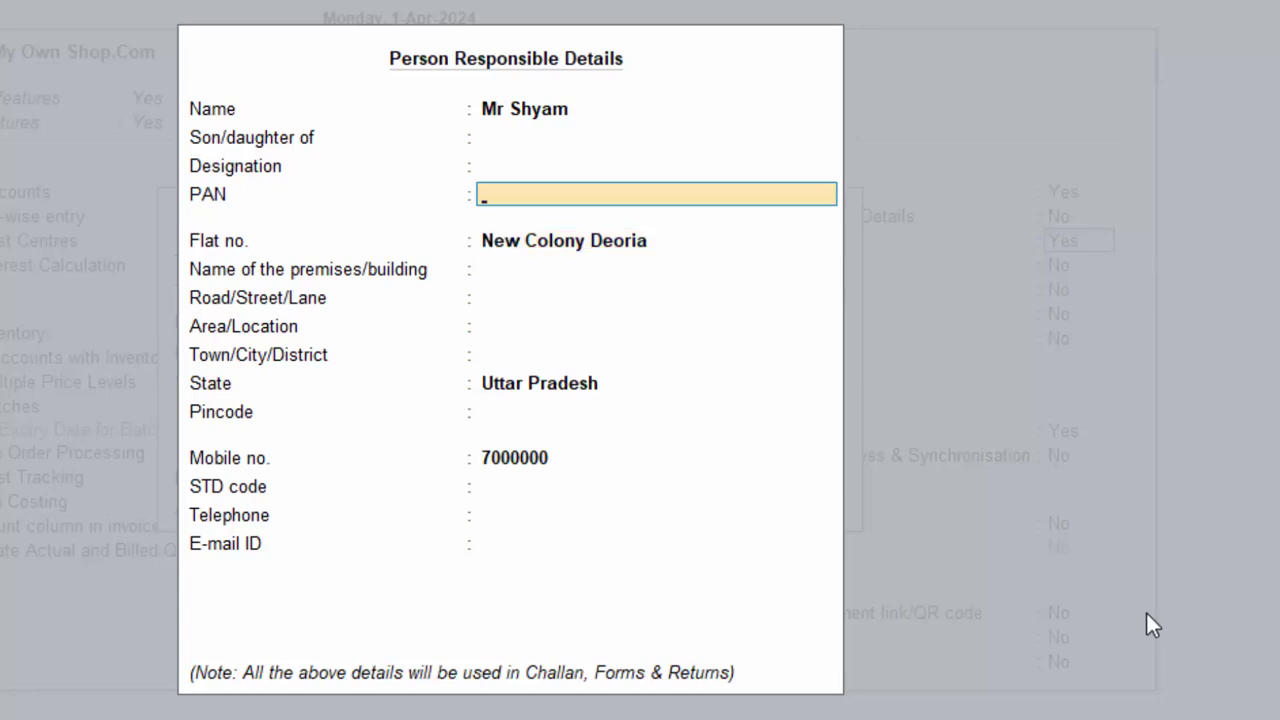
pyautogui.write('AISPT678H')
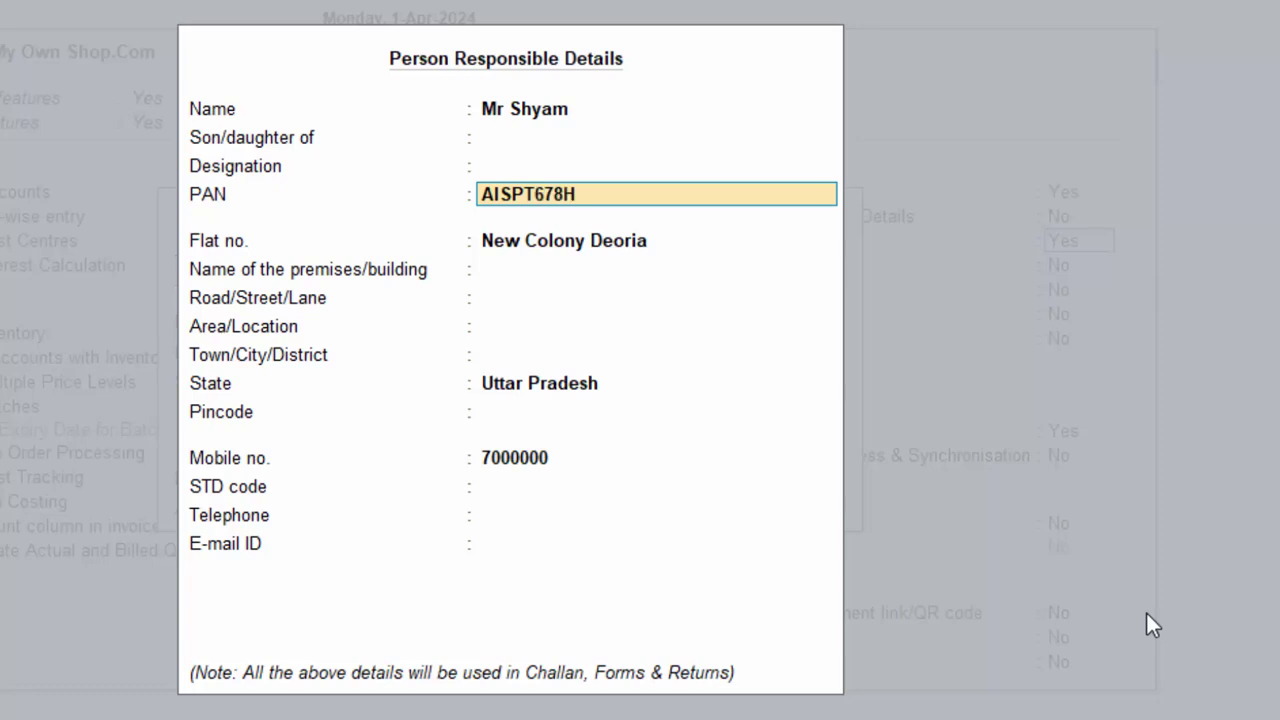
pyautogui.press('Return')
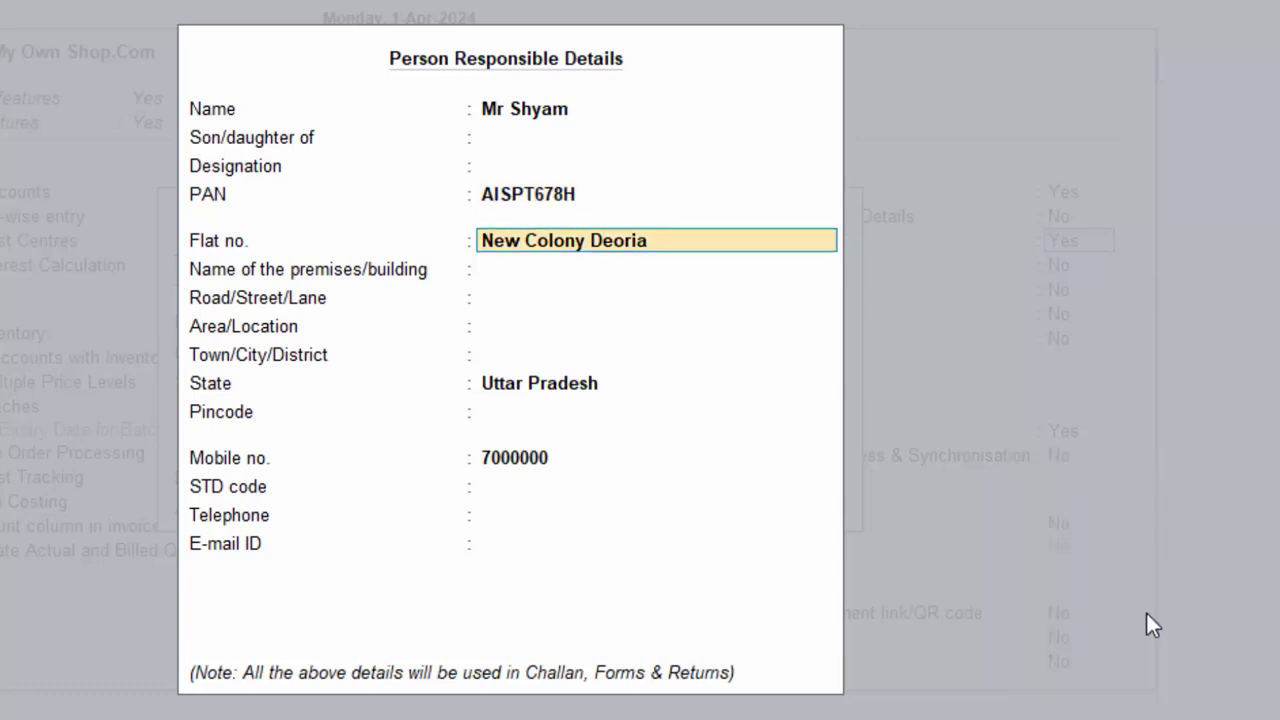
pyautogui.press('BackSpace')
pyautogui.write('AI')
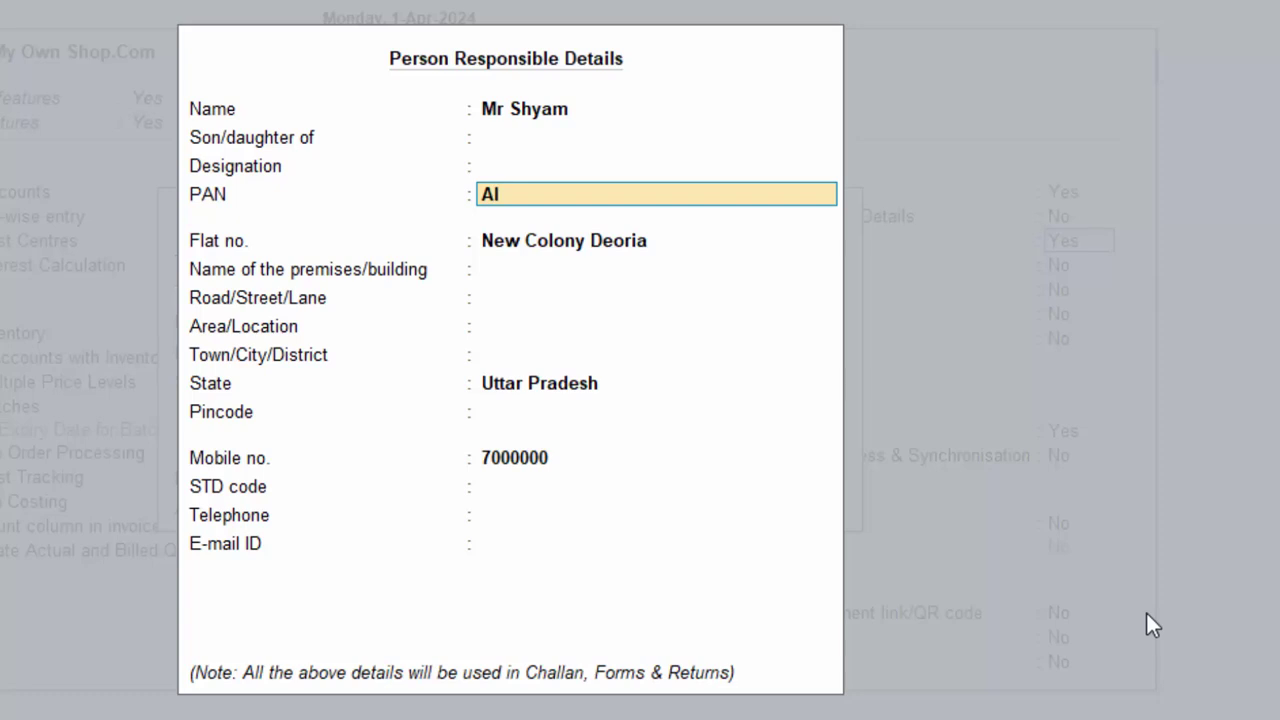
pyautogui.write('SPT6543')
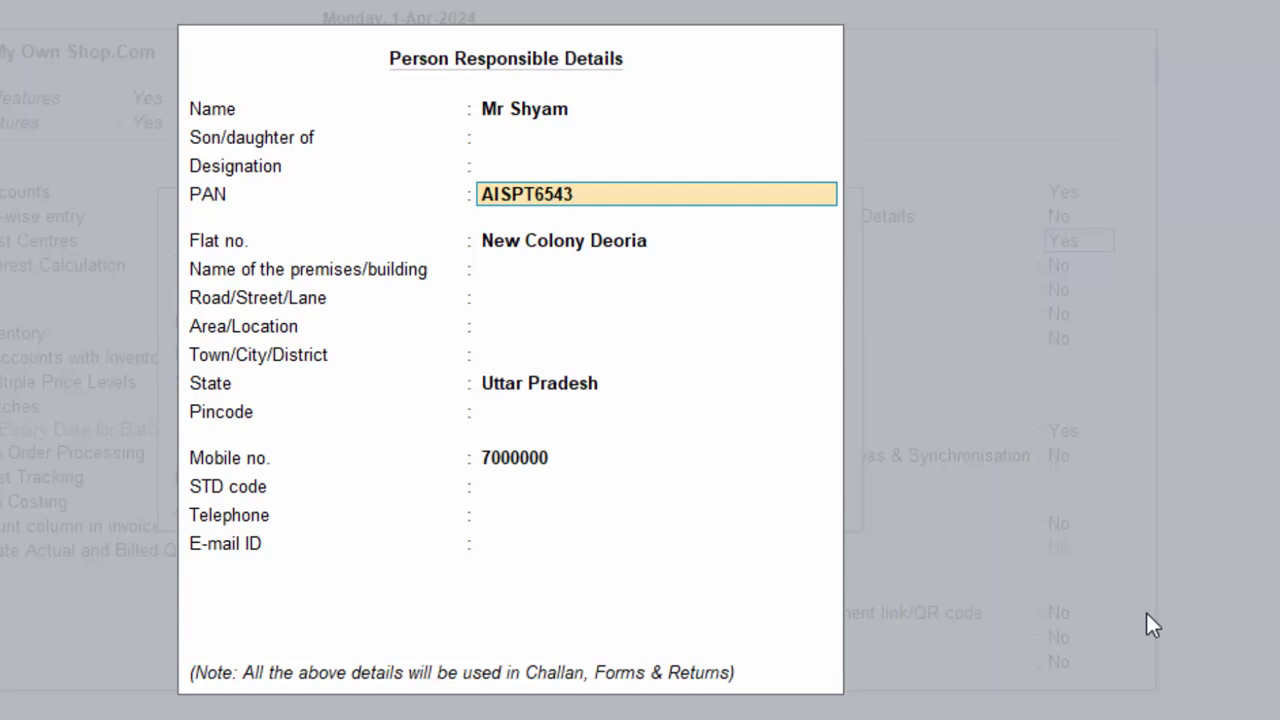
pyautogui.write('H')
pyautogui.press('Return')
pyautogui.press('Return')
pyautogui.press('Return')
pyautogui.press('Return')
pyautogui.press('Return')
pyautogui.press('Return')
pyautogui.press('Return')
pyautogui.press('Return')
pyautogui.press('Return')
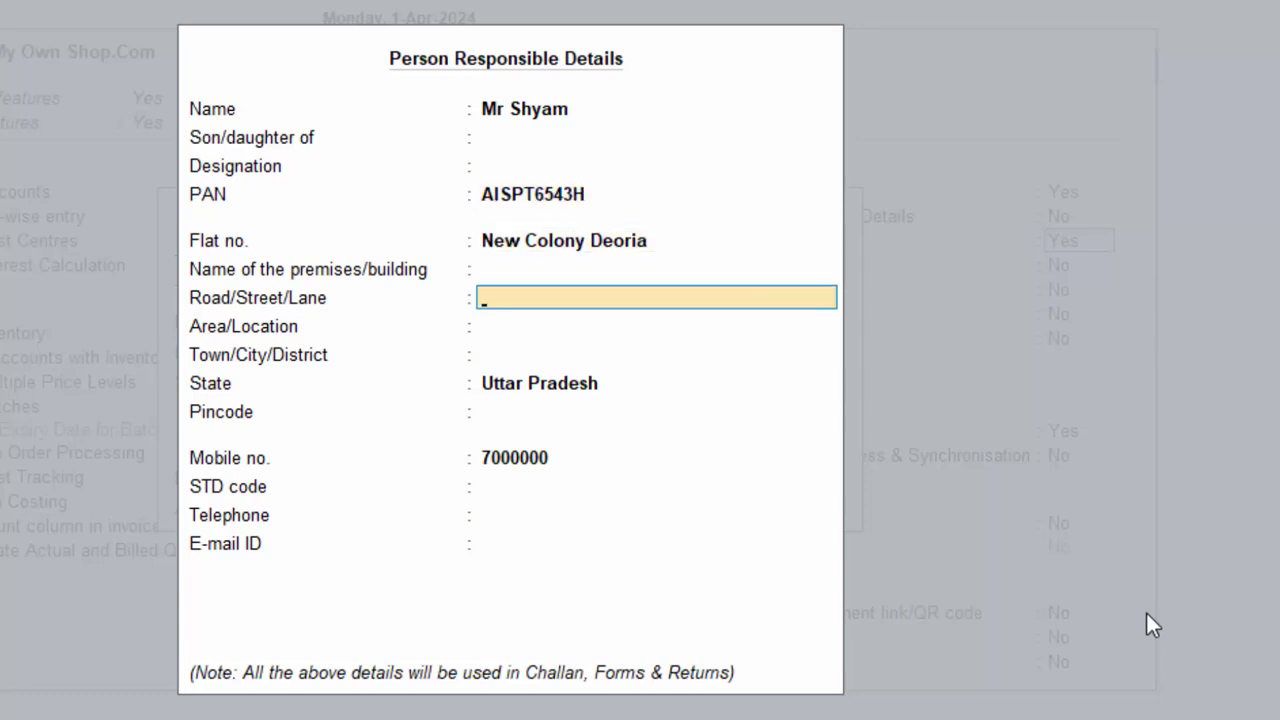
pyautogui.press('Return')
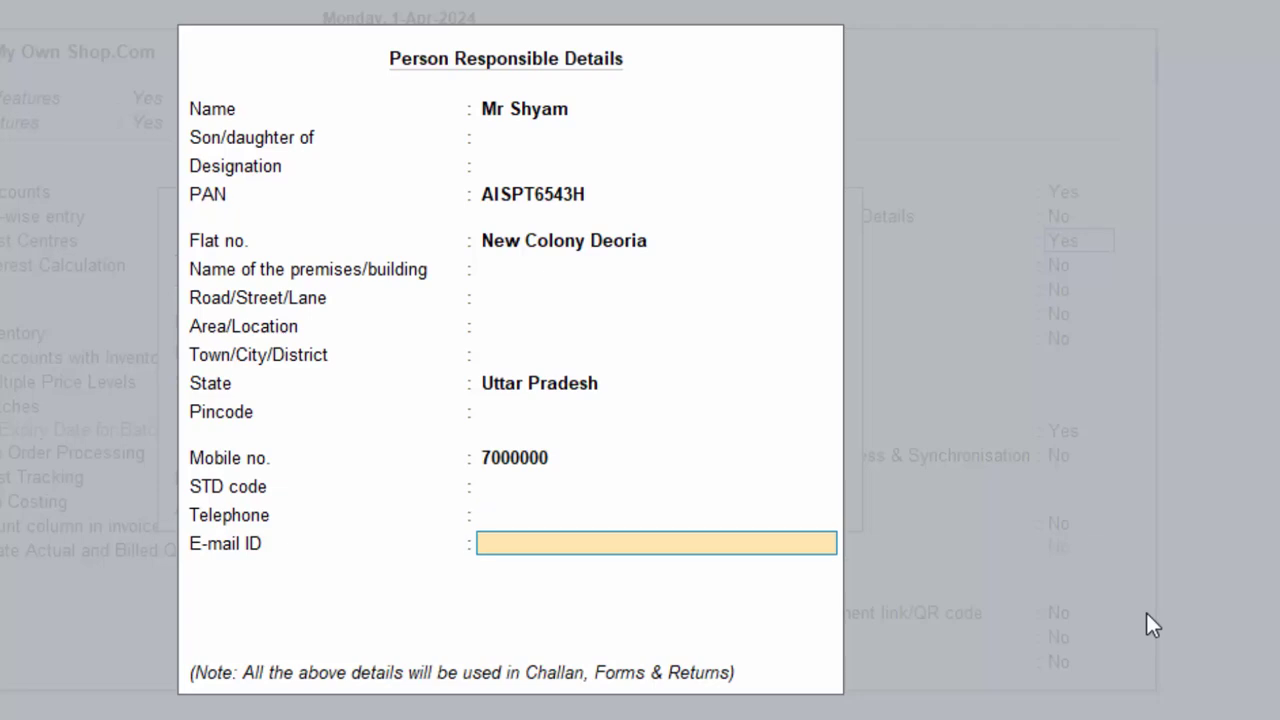
pyautogui.press('Return')
pyautogui.press('Return')
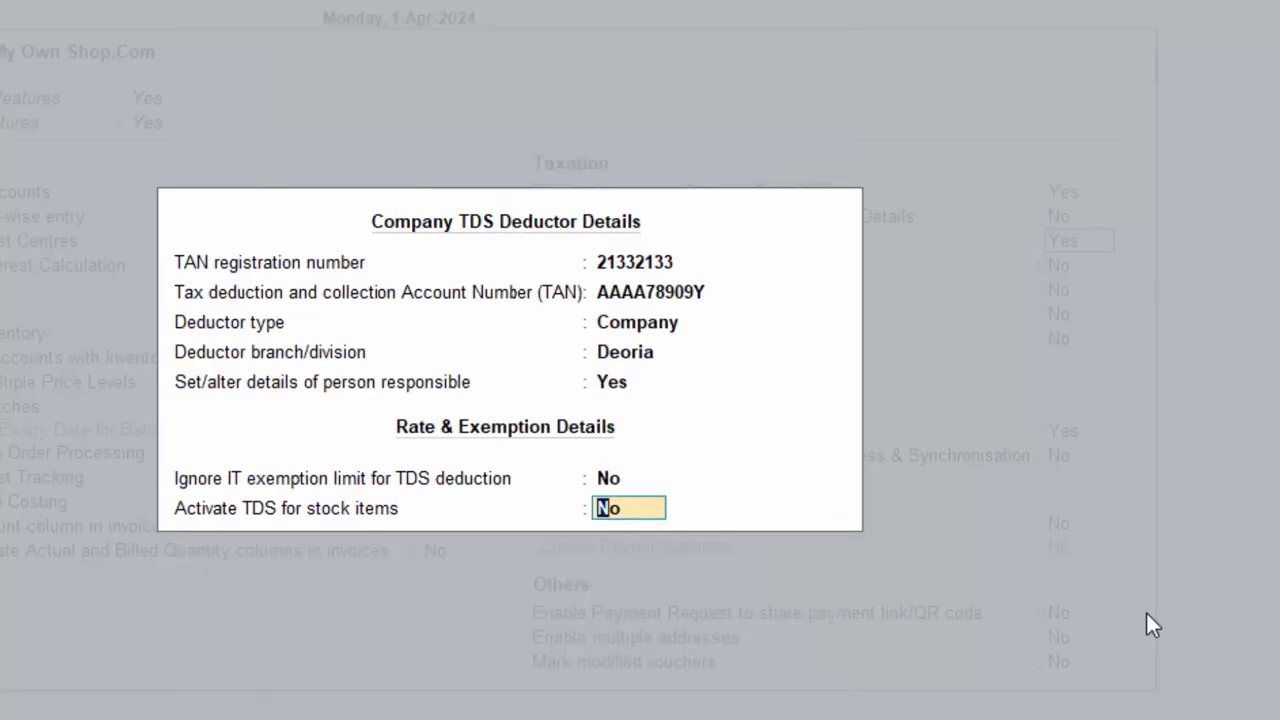
pyautogui.press('Return')
pyautogui.press('Return')
pyautogui.press('Return')
pyautogui.press('Return')
# Step: Save the company features and start a purchase voucher with supplier invoice 453345 dated 1-Apr-24
pyautogui.press('Return')
pyautogui.press('Return')
pyautogui.press('Return')
pyautogui.press('Return')
pyautogui.press('Return')
pyautogui.press('Return')
pyautogui.press('Return')
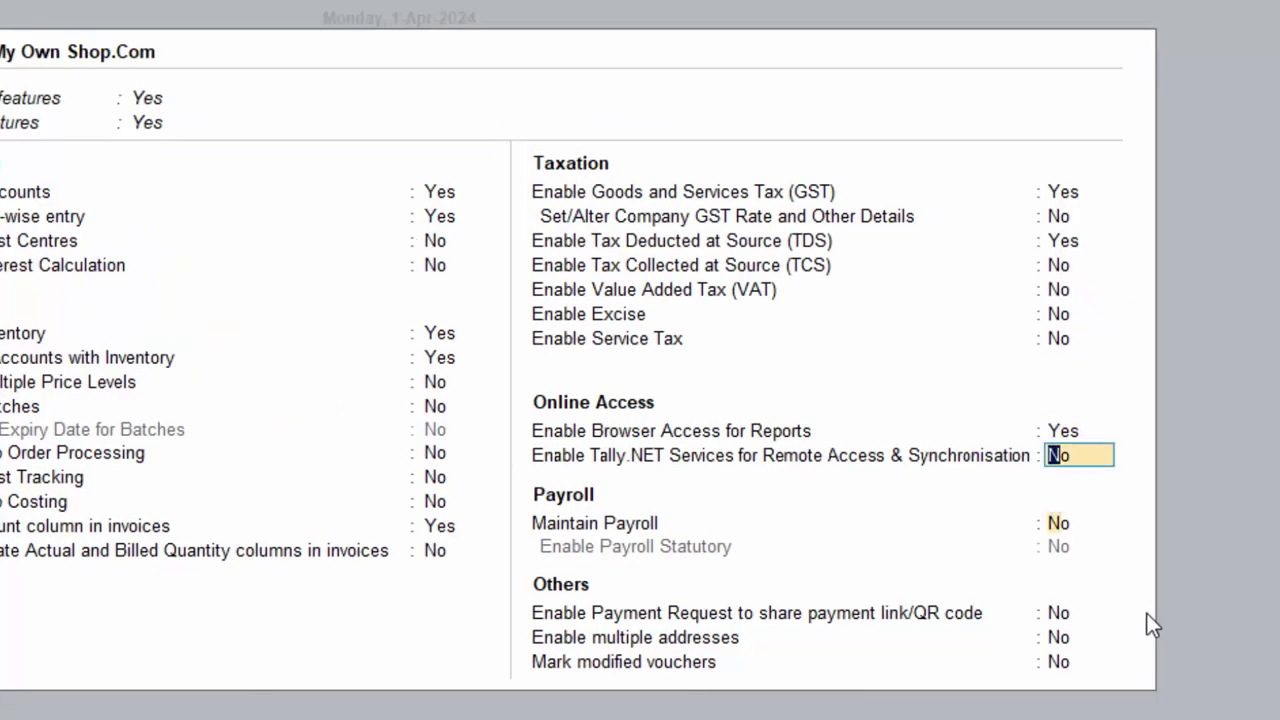
pyautogui.press('Return')
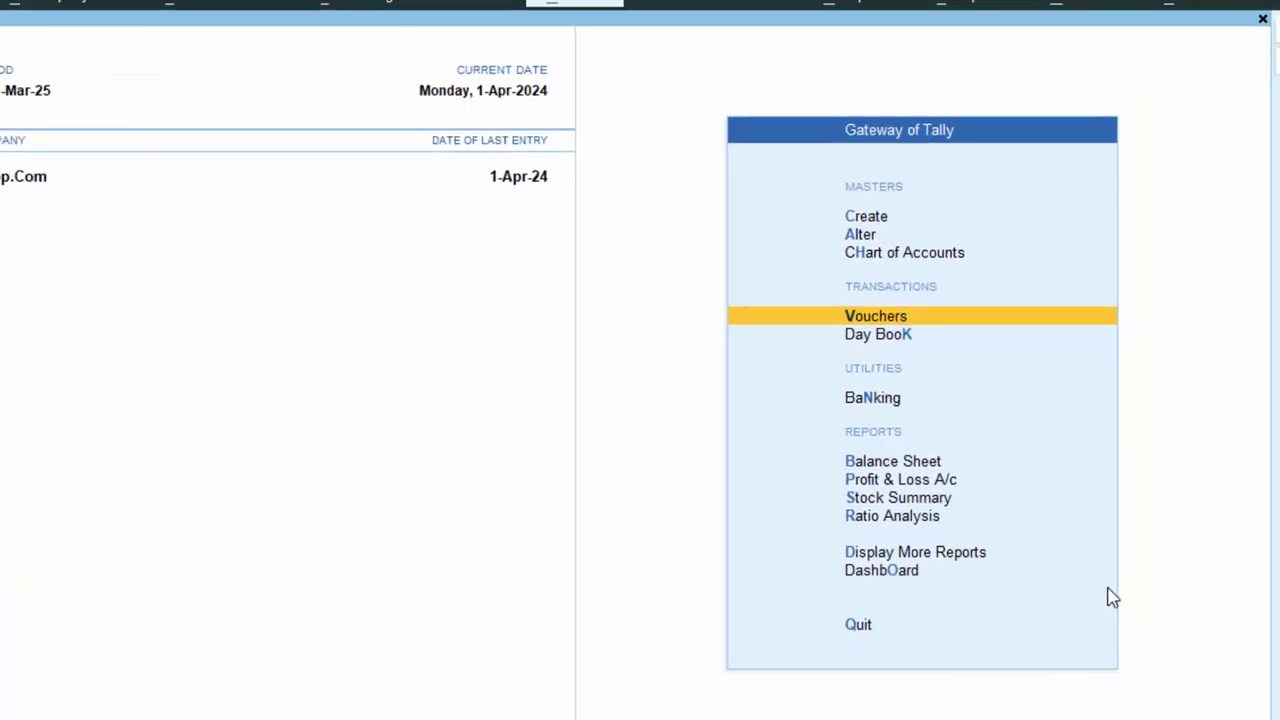
pyautogui.press('Return')
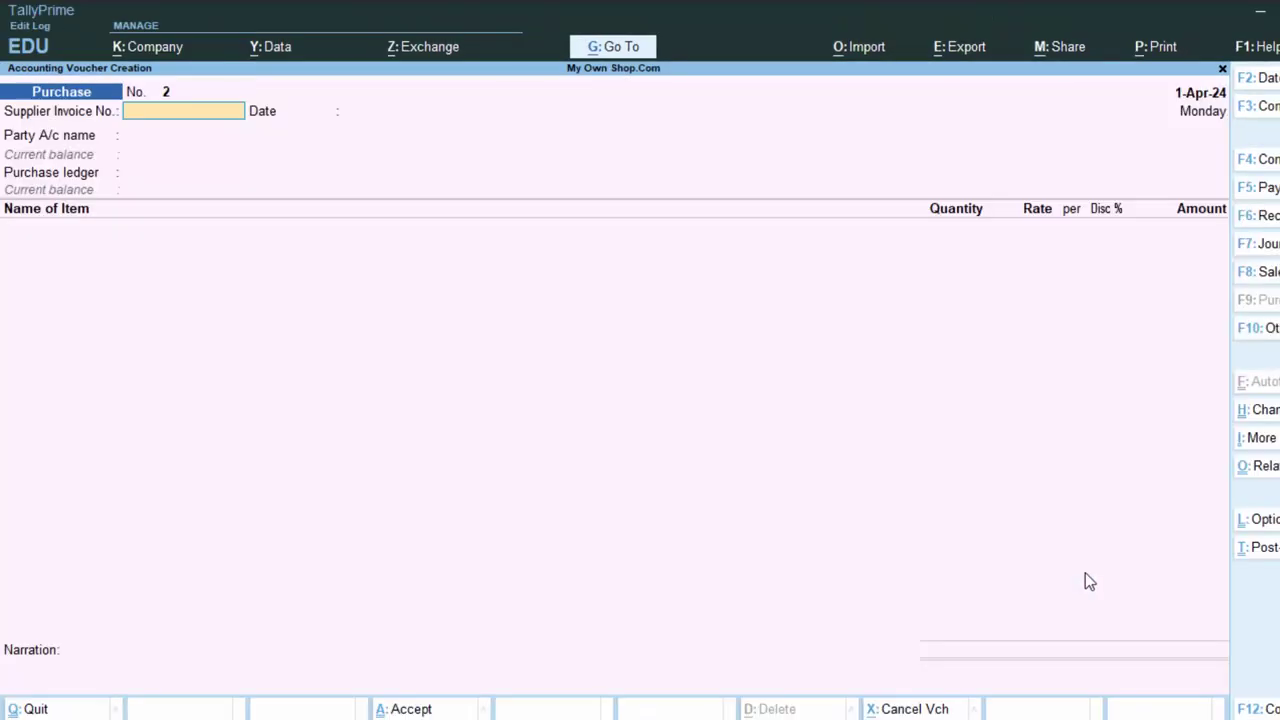
pyautogui.write('453345')
pyautogui.press('Return')
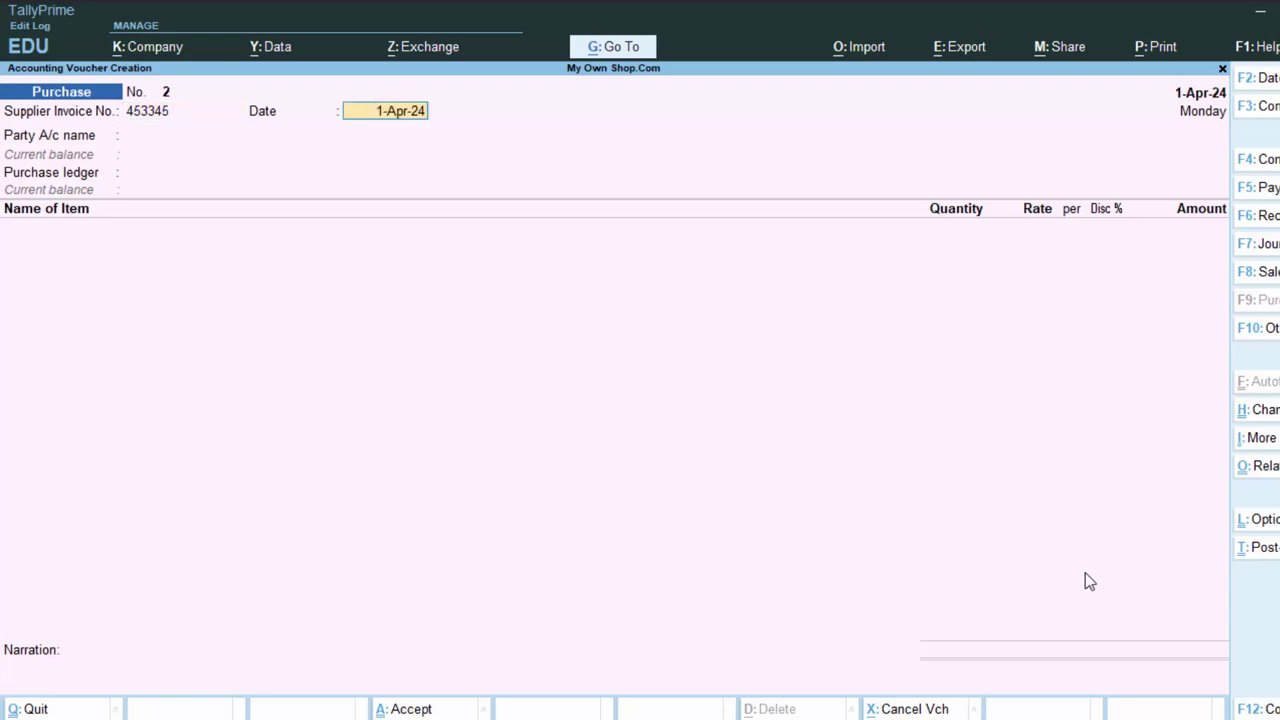
pyautogui.press('Return')
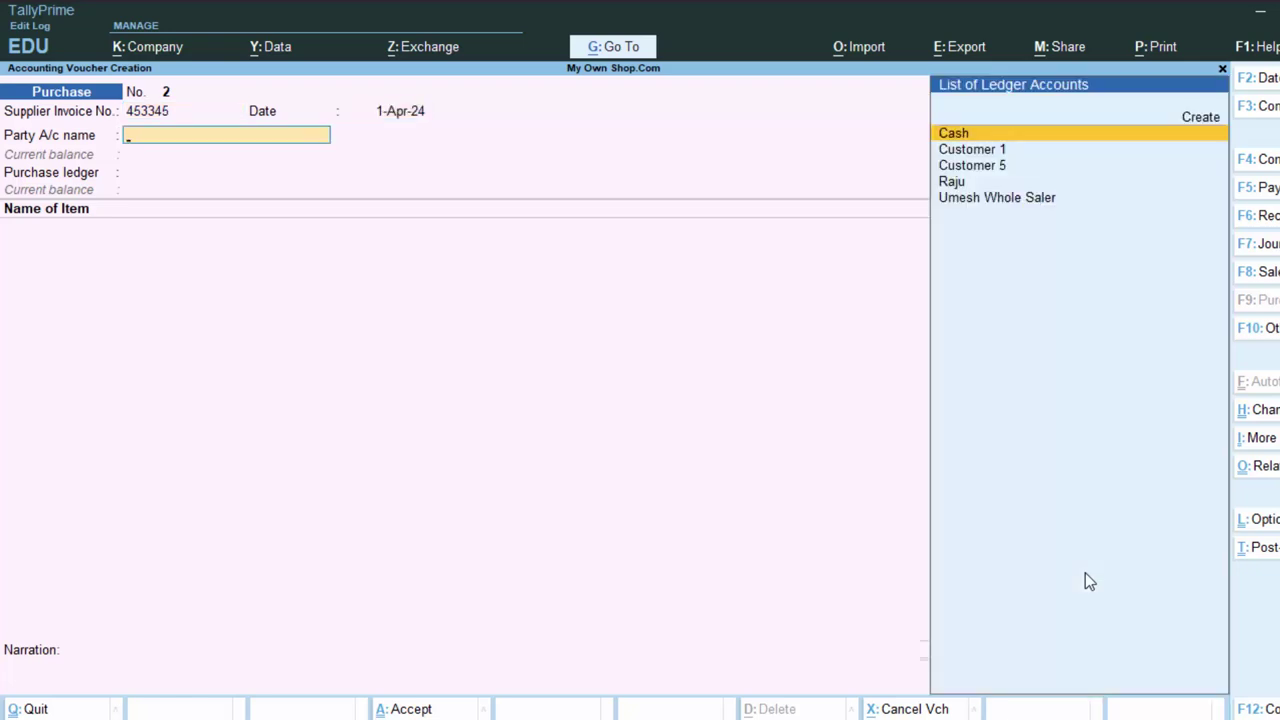
pyautogui.press('Down')
pyautogui.press('Down')
# Step: Create a new ledger named Supplier Party under Sundry Creditors
pyautogui.hotkey('alt', 'c')
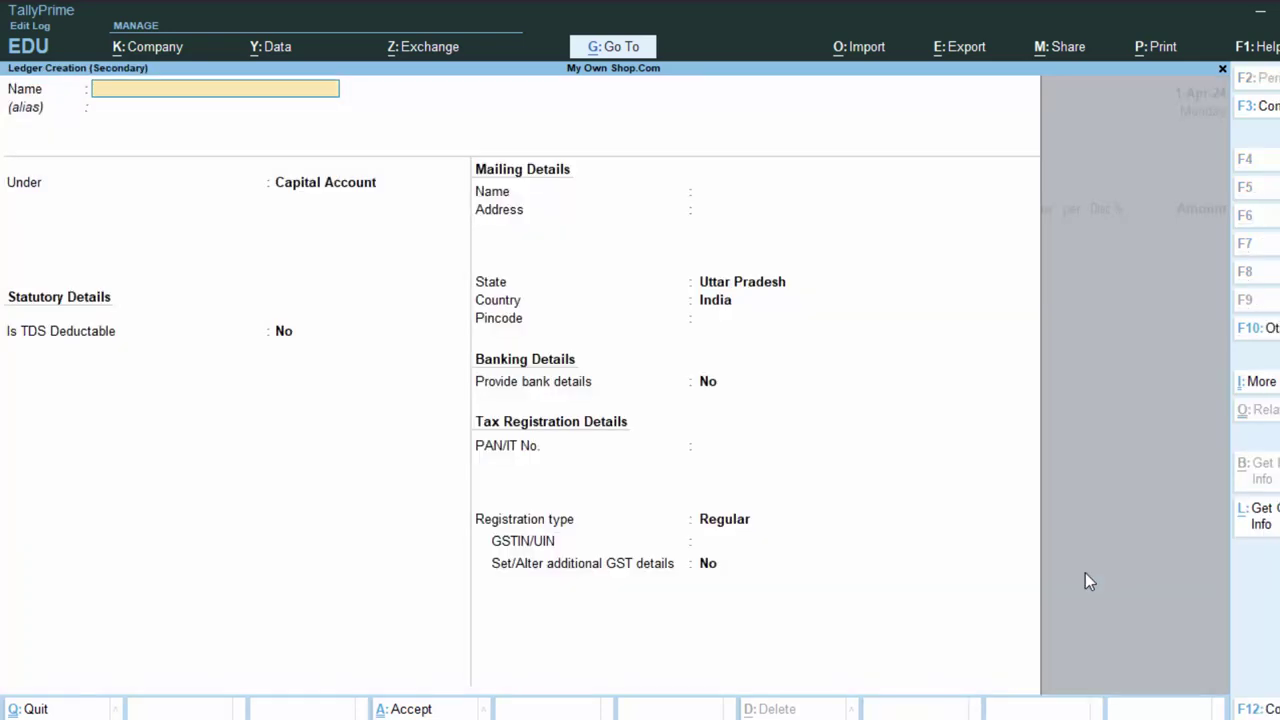
pyautogui.write('Suppl')
pyautogui.write('ier')
pyautogui.press('BackSpace')
pyautogui.write('ier Party')
pyautogui.press('Return')
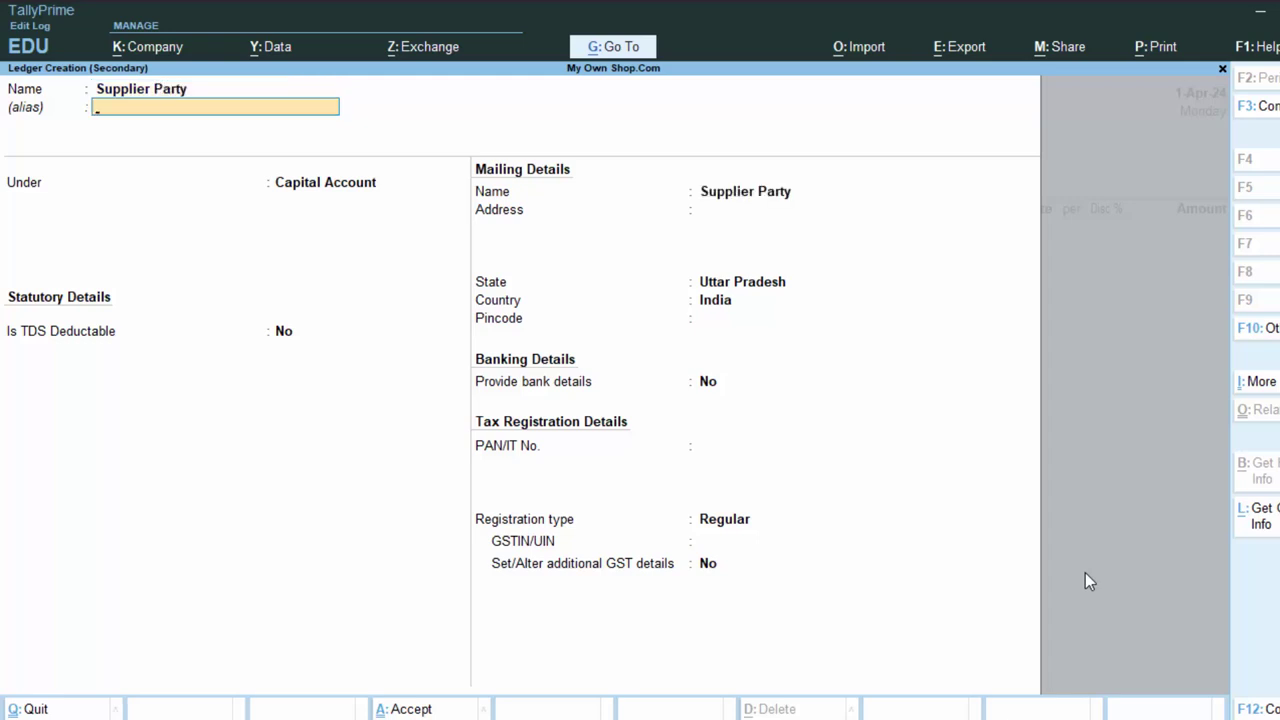
pyautogui.press('Return')
pyautogui.write('S')
pyautogui.press('Down')
pyautogui.press('Down')
pyautogui.press('Down')
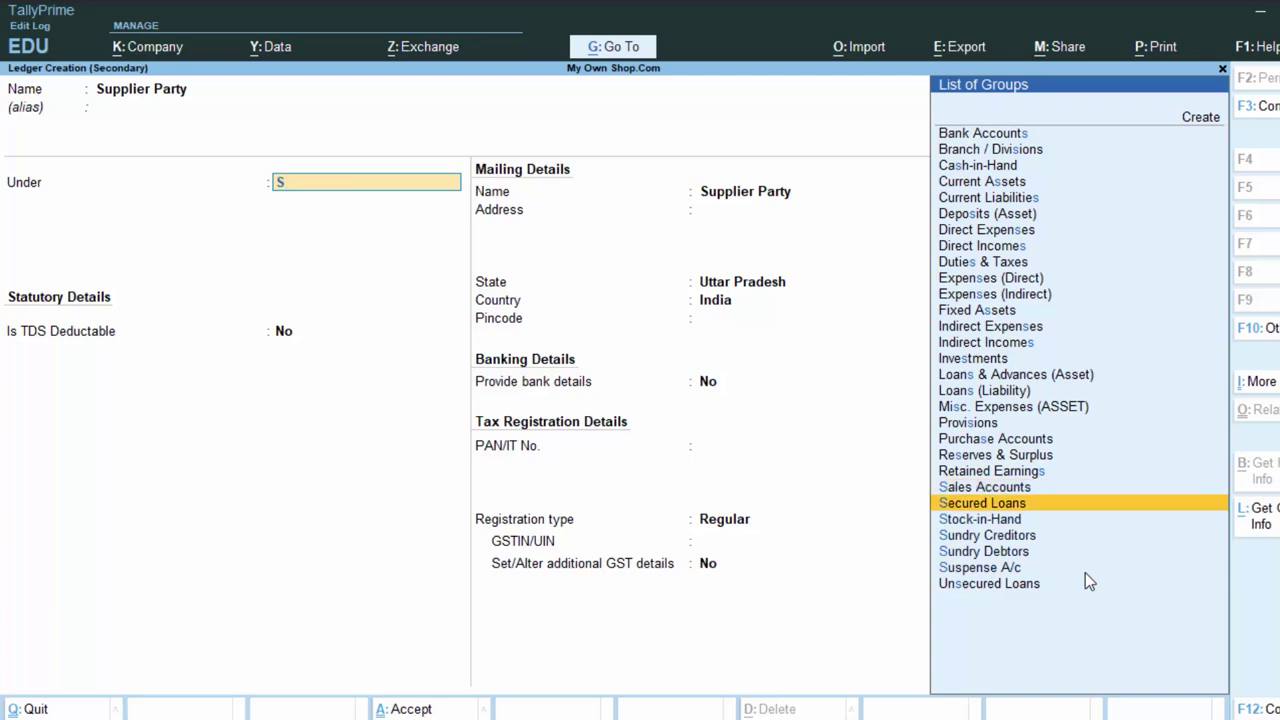
pyautogui.press('Return')
# Step: Keep bill-by-bill on, make it TDS deductible as a Partnership Firm, deducting in the same voucher
pyautogui.press('Return')
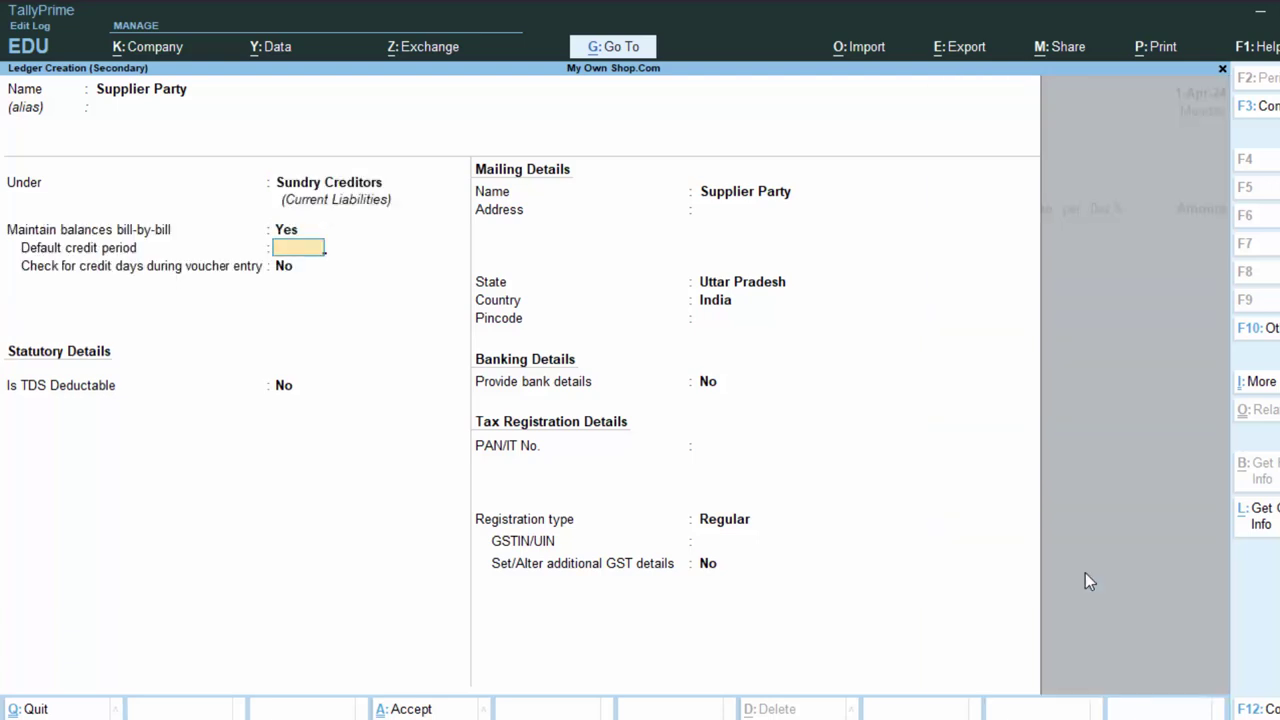
pyautogui.press('Return')
pyautogui.press('Return')
pyautogui.write('y')
pyautogui.press('Return')
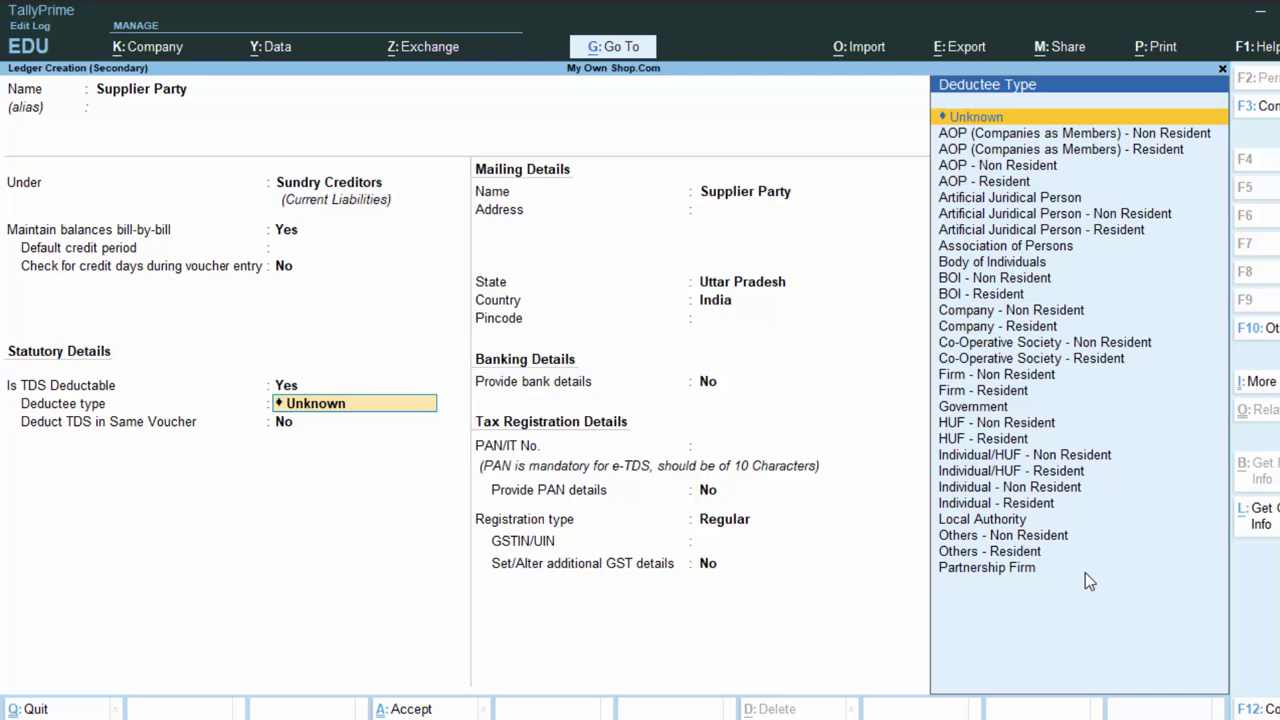
pyautogui.press('Down')
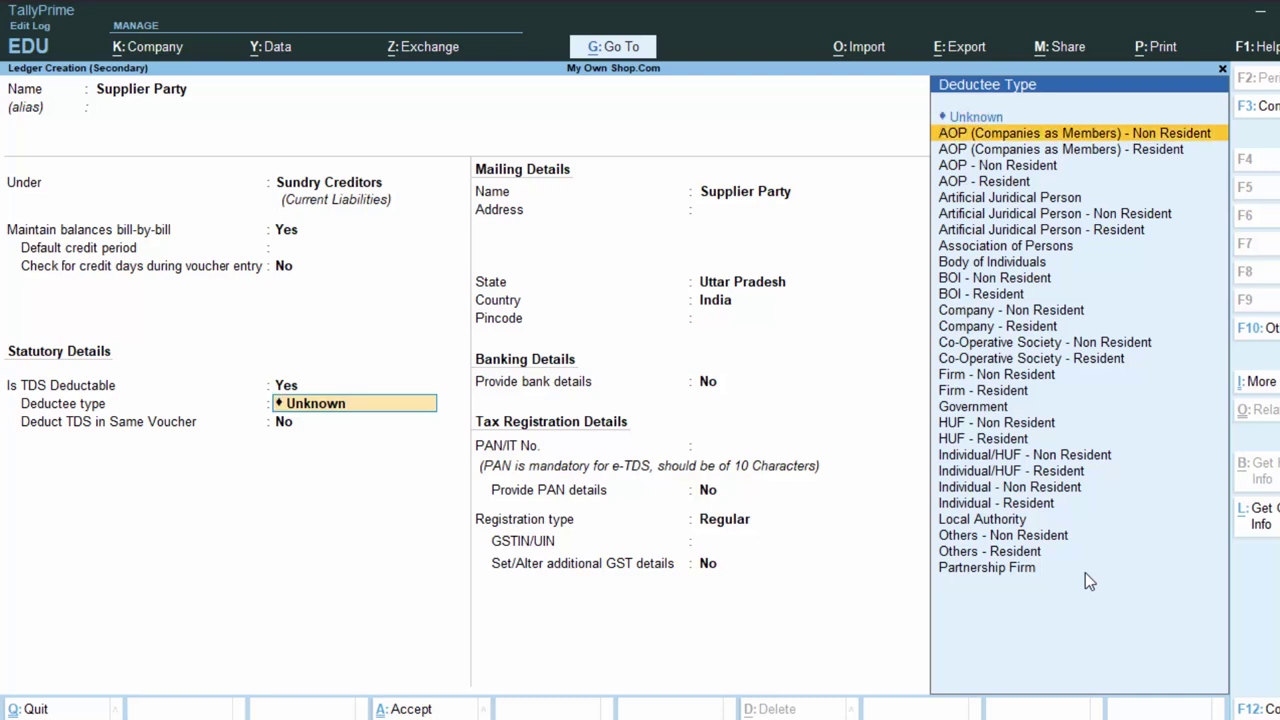
pyautogui.press('Down')
pyautogui.press('Down')
pyautogui.press('Down')
pyautogui.press('Down')
pyautogui.press('Down')
pyautogui.press('Down')
pyautogui.press('Down')
pyautogui.press('Down')
pyautogui.press('Down')
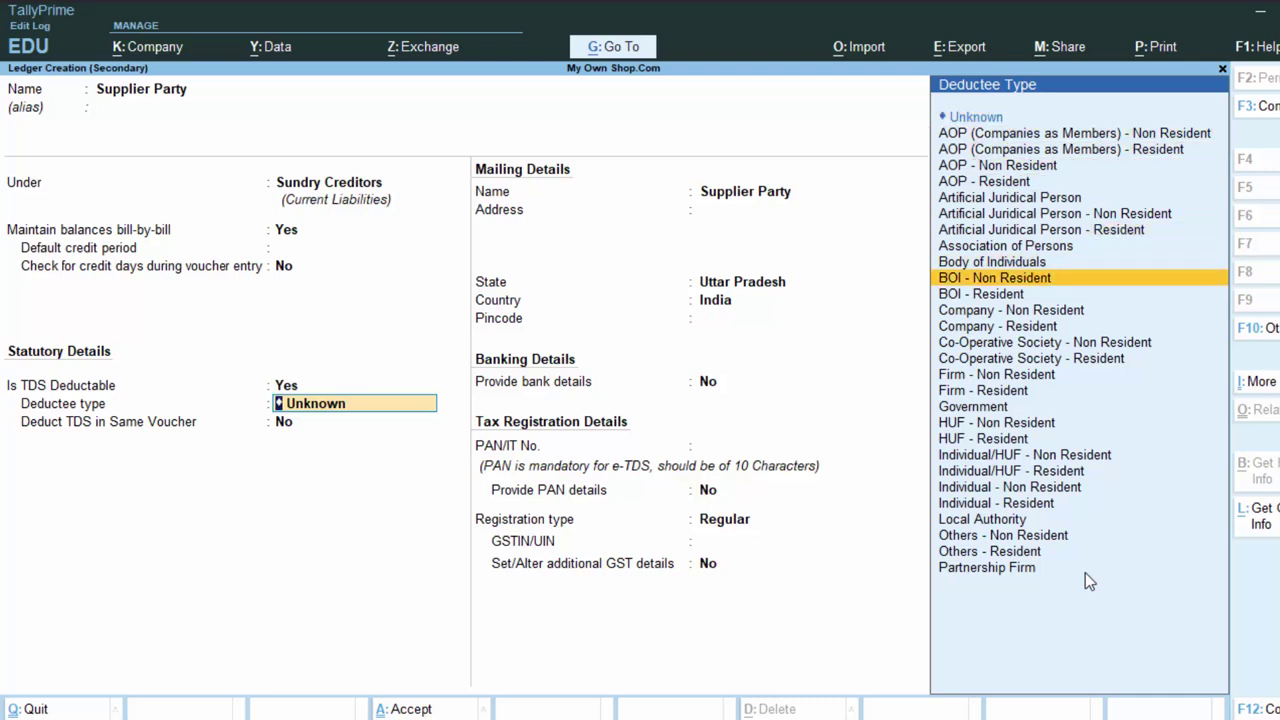
pyautogui.press('Down')
pyautogui.press('Down')
pyautogui.press('Down')
pyautogui.press('Down')
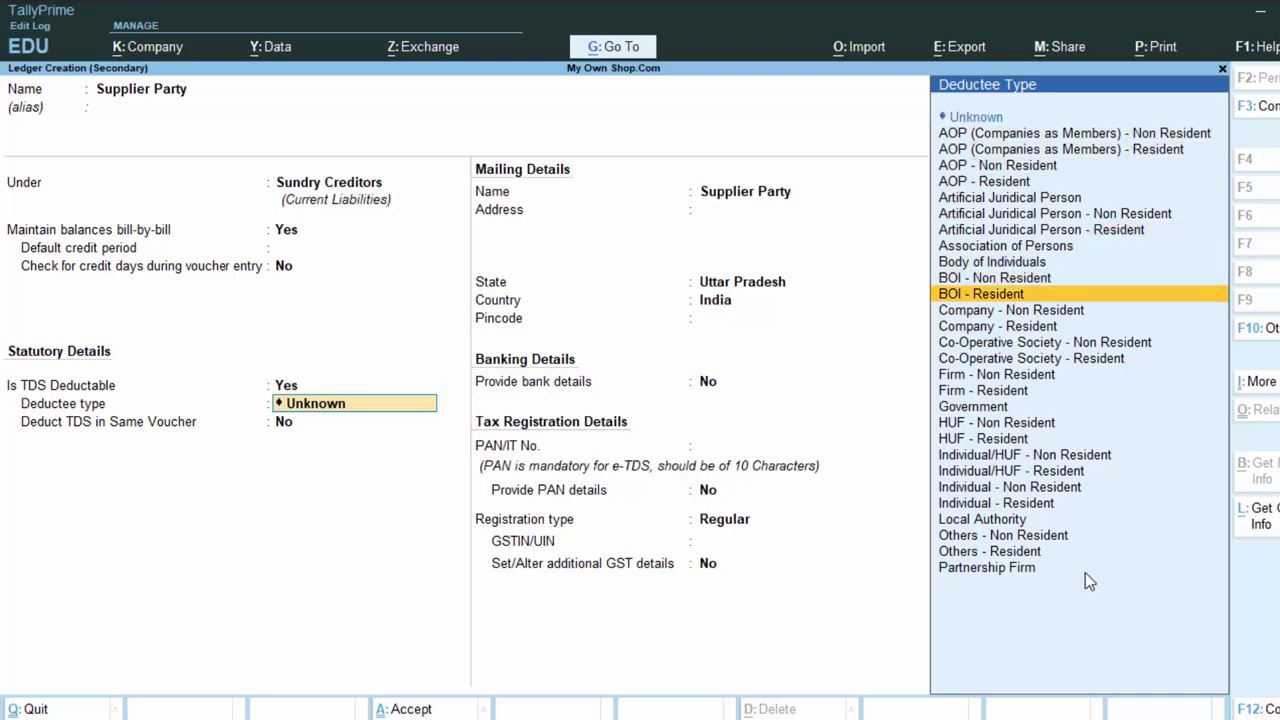
pyautogui.press('Down')
pyautogui.press('Down')
pyautogui.press('Down')
pyautogui.press('Down')
pyautogui.press('Down')
pyautogui.press('Down')
pyautogui.press('Down')
pyautogui.press('Down')
pyautogui.press('Down')
pyautogui.press('Down')
pyautogui.press('Down')
pyautogui.press('Down')
pyautogui.press('Down')
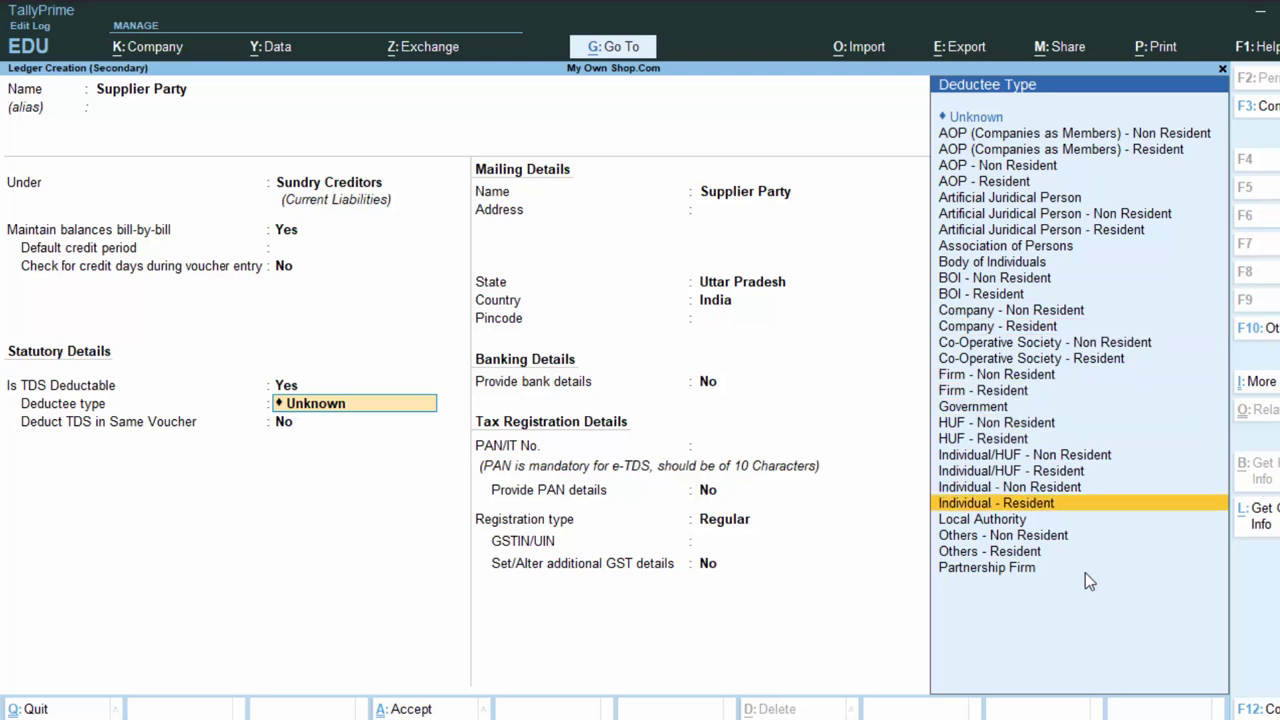
pyautogui.press('Down')
pyautogui.press('Return')
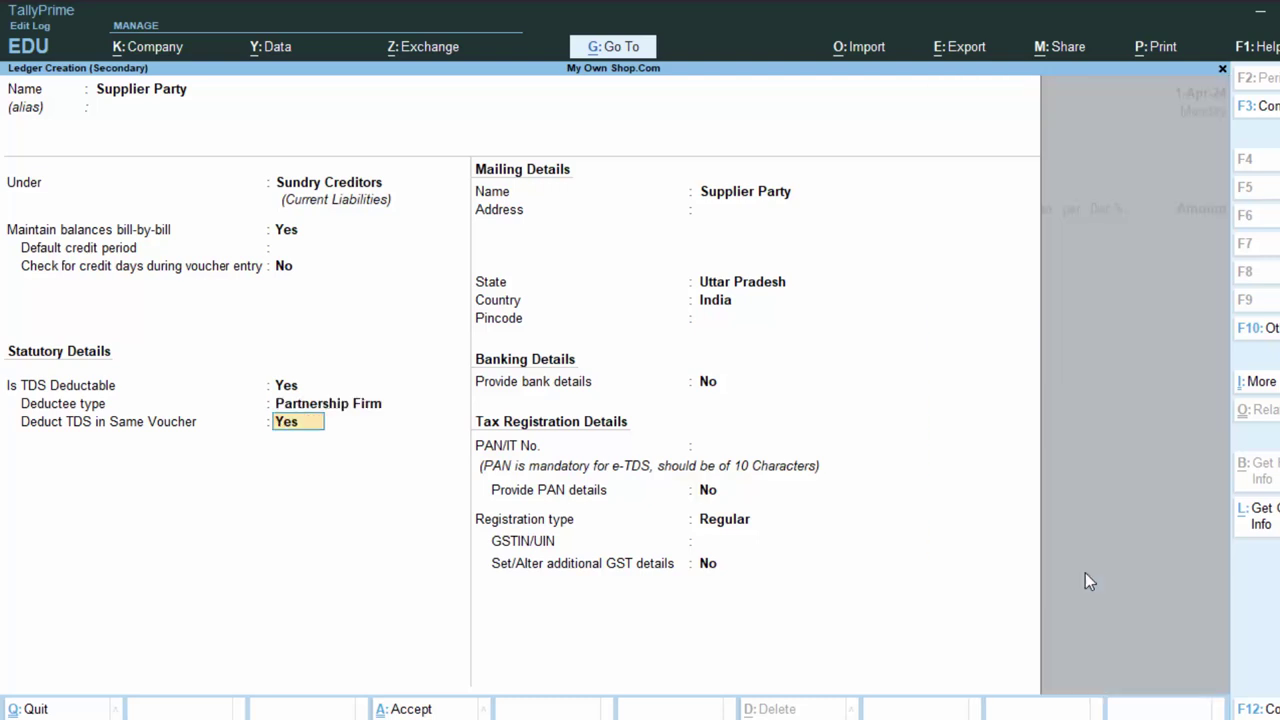
# Step: Enter the party's PAN, retyping it after the invalid-PAN warnings
pyautogui.press('Return')
pyautogui.press('Return')
pyautogui.press('Return')
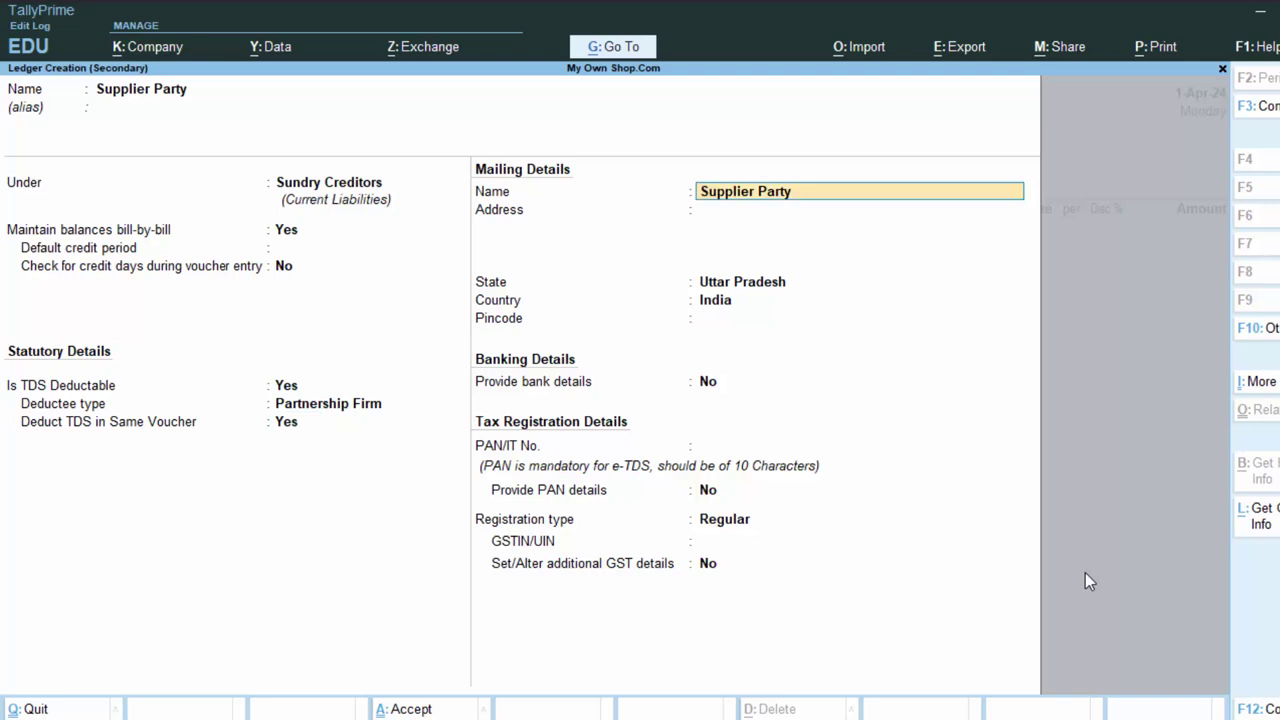
pyautogui.press('Return')
pyautogui.press('Return')
pyautogui.press('Return')
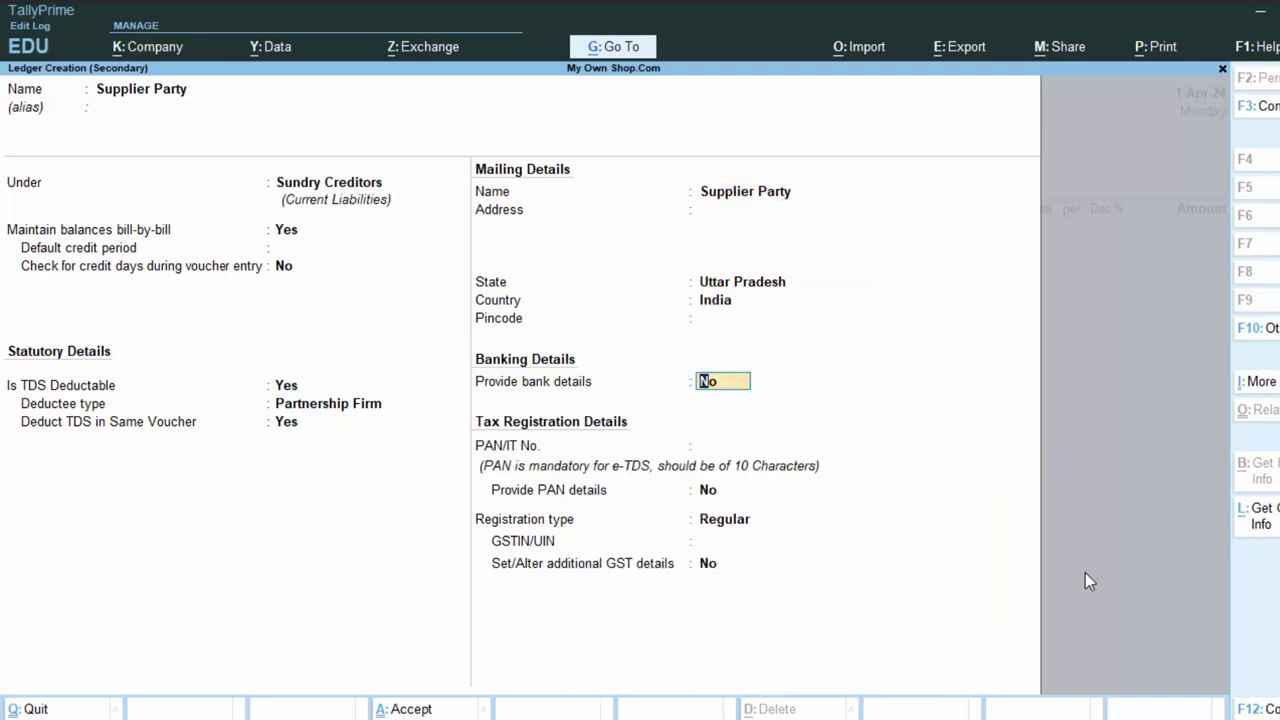
pyautogui.write('AC')
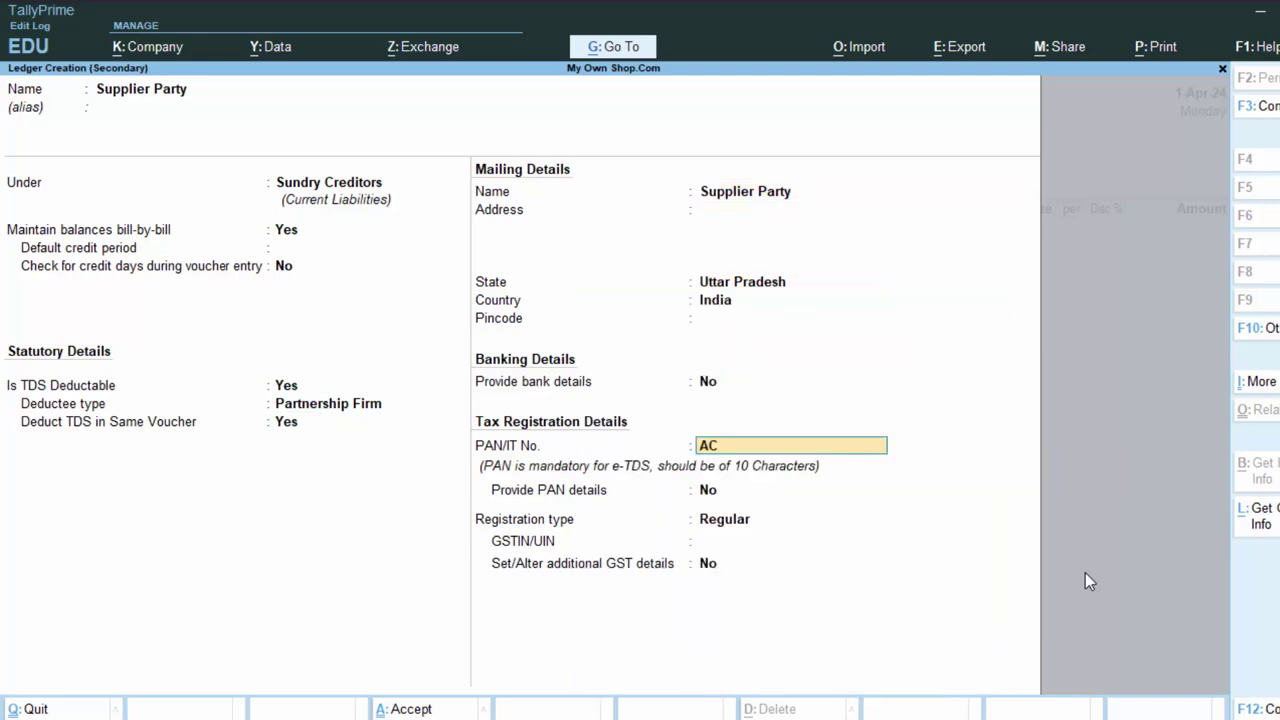
pyautogui.write('QPT654G')
pyautogui.press('Return')
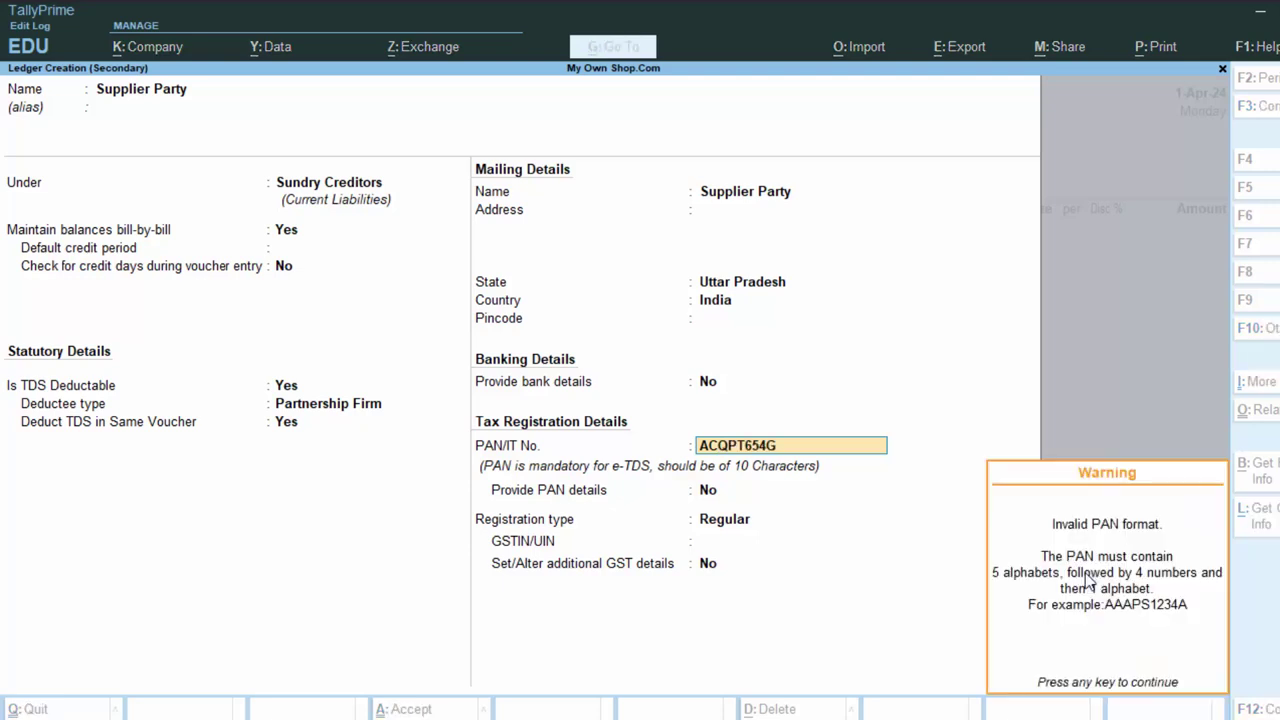
pyautogui.press('Return')
pyautogui.press('BackSpace')
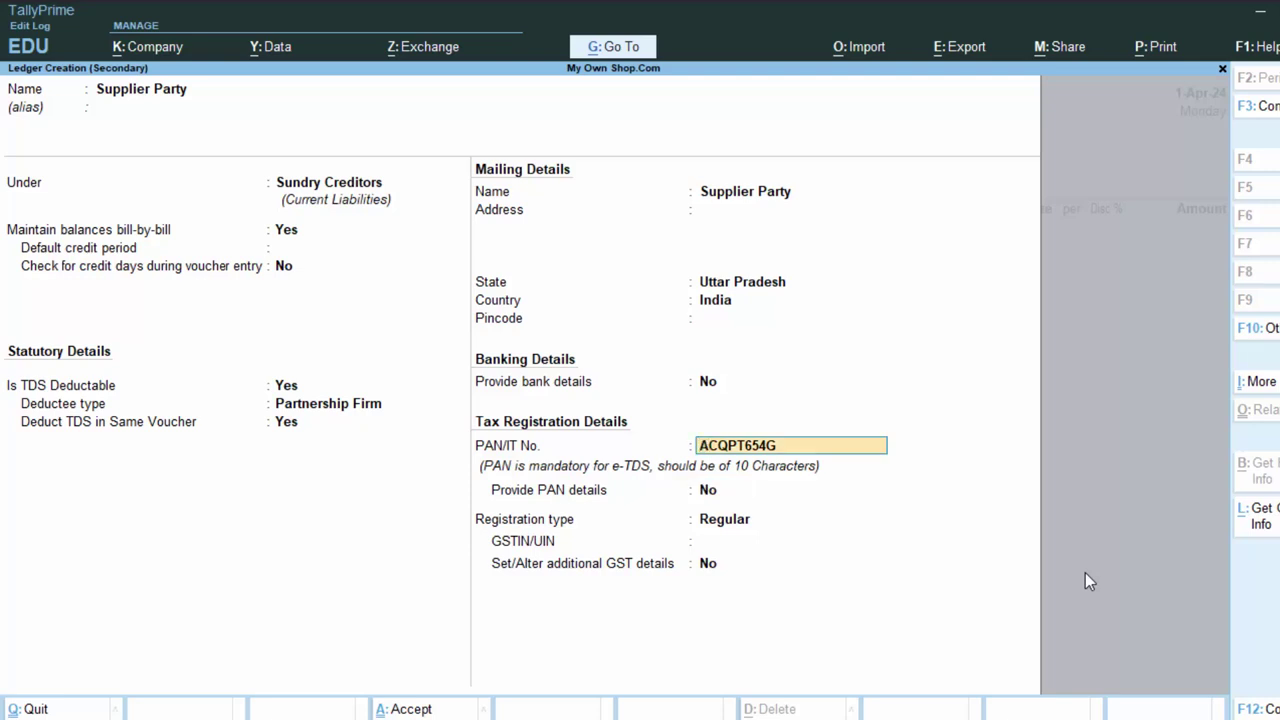
pyautogui.write('AISRT6789H')
pyautogui.press('Return')
pyautogui.press('Return')
pyautogui.press('BackSpace')
pyautogui.write('AISTR5678Y')
# Step: Accept the valid PAN, keep Regular GST registration, and save the Supplier Party ledger
pyautogui.press('Return')
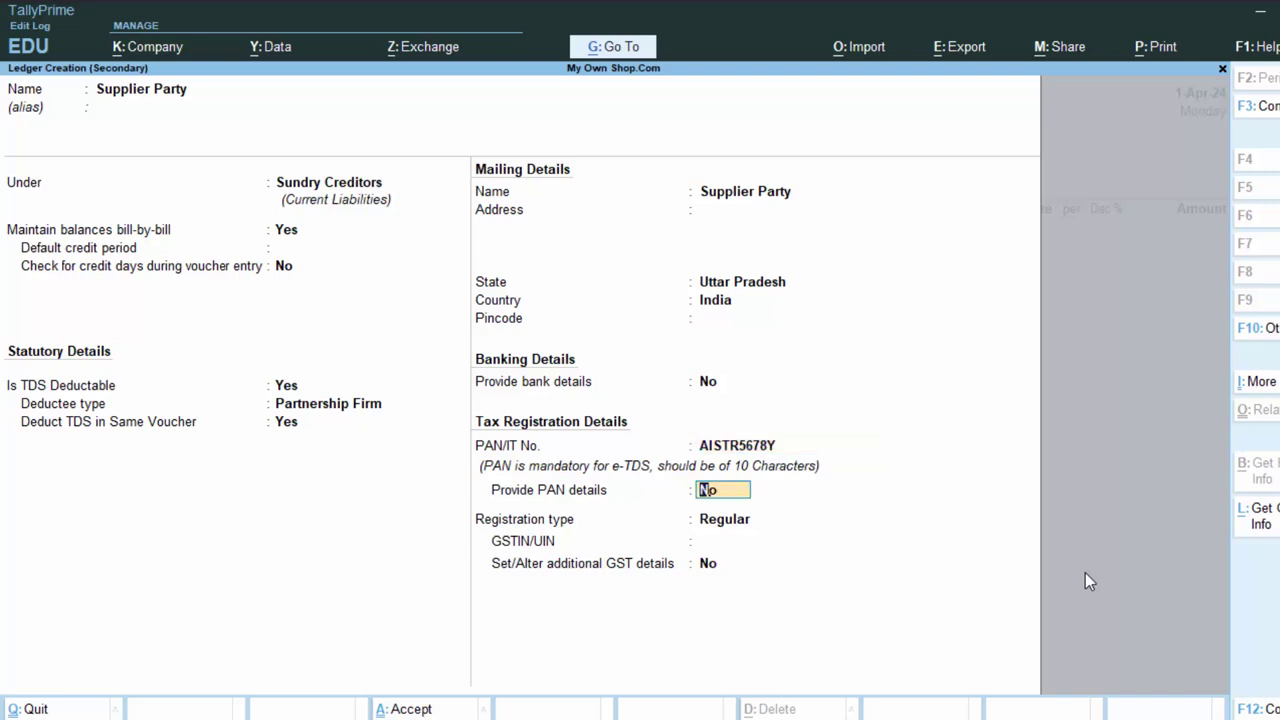
pyautogui.press('y')
pyautogui.press('Return')
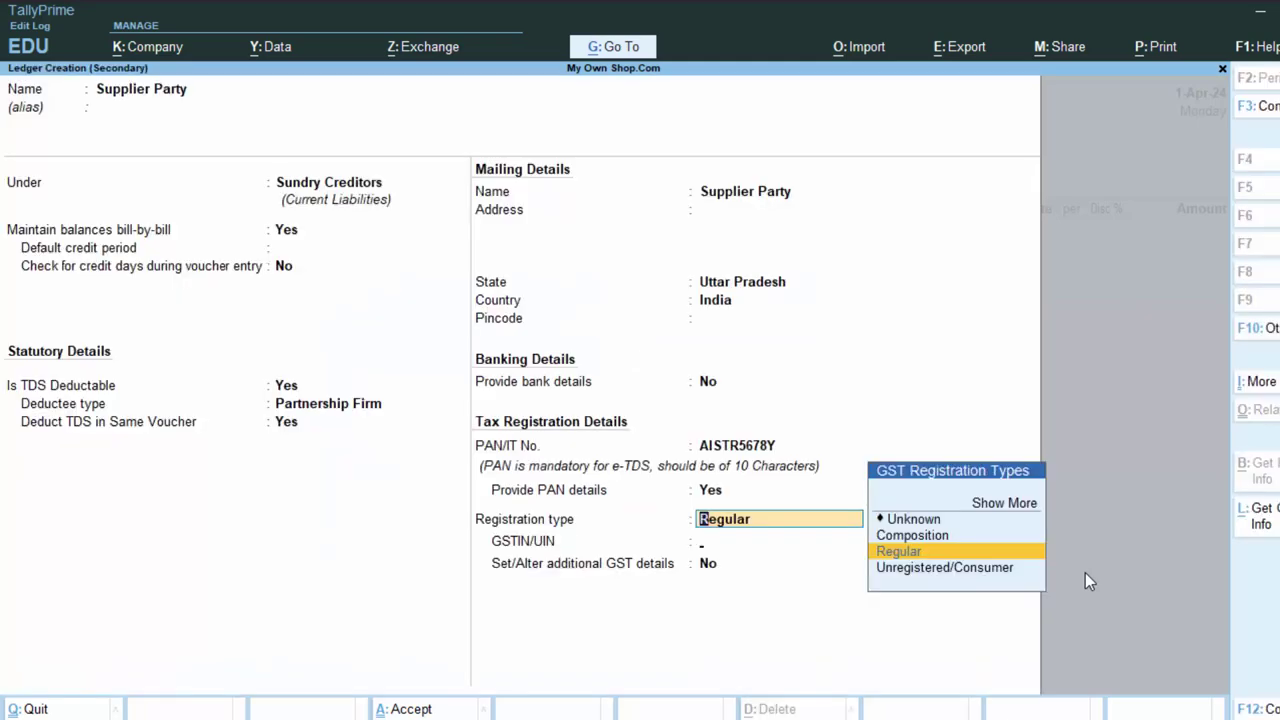
pyautogui.press('Return')
pyautogui.press('Return')
pyautogui.press('Return')
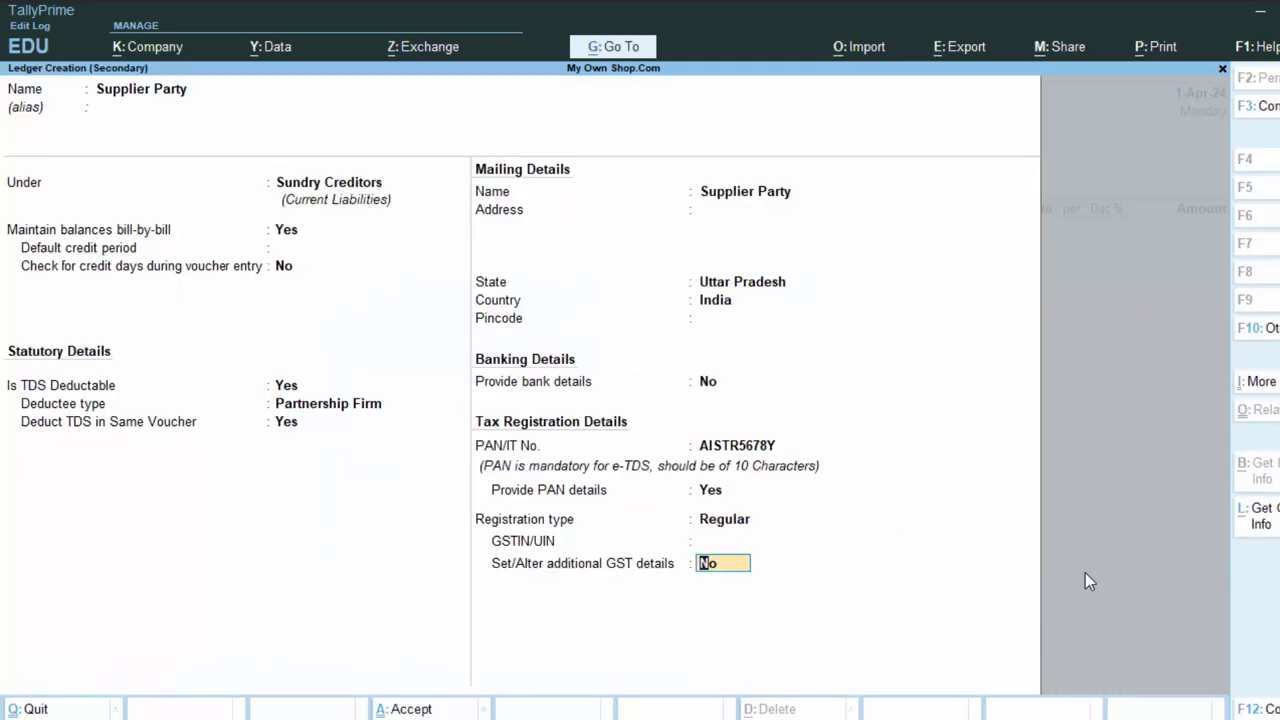
pyautogui.press('Return')
pyautogui.press('Return')
pyautogui.press('Return')
pyautogui.press('Return')
pyautogui.press('Return')
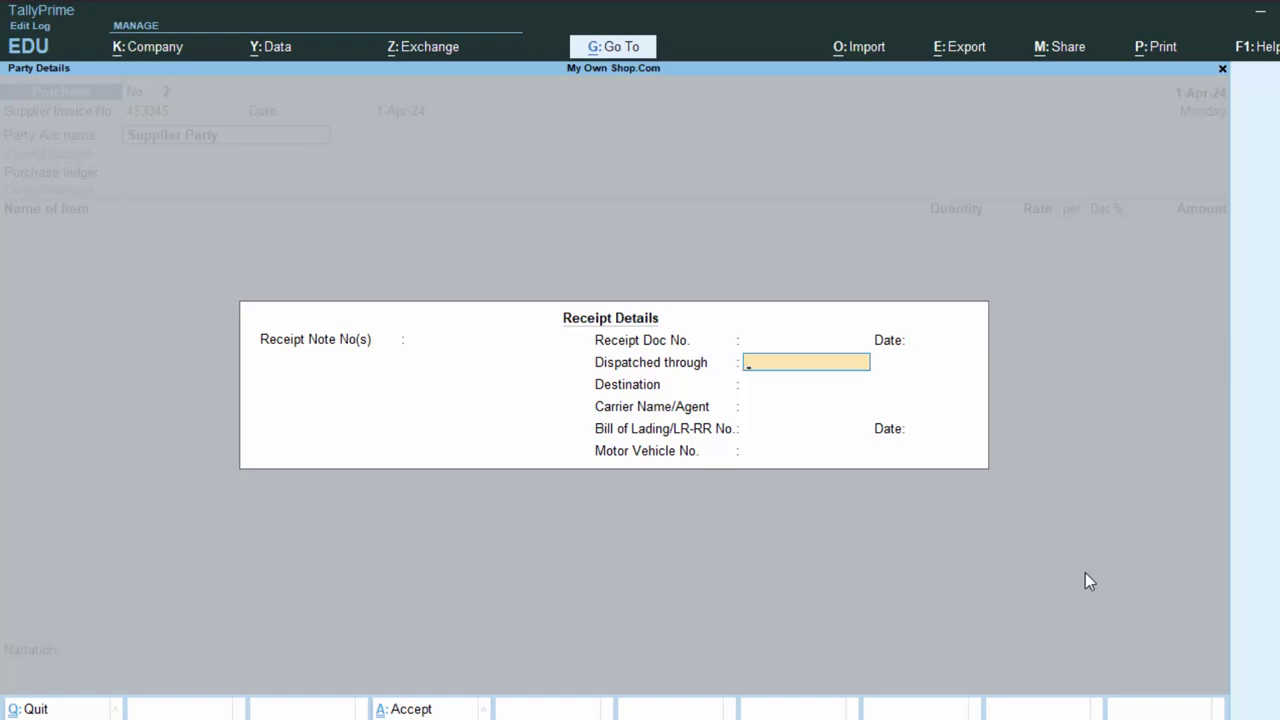
pyautogui.press('Return')
pyautogui.press('Return')
pyautogui.press('Return')
# Step: Skip the party details, then mark Purchase A/c TDS Applicable with Tds on Goods and save it
pyautogui.press('Return')
pyautogui.press('Return')
pyautogui.press('Return')
pyautogui.press('Return')
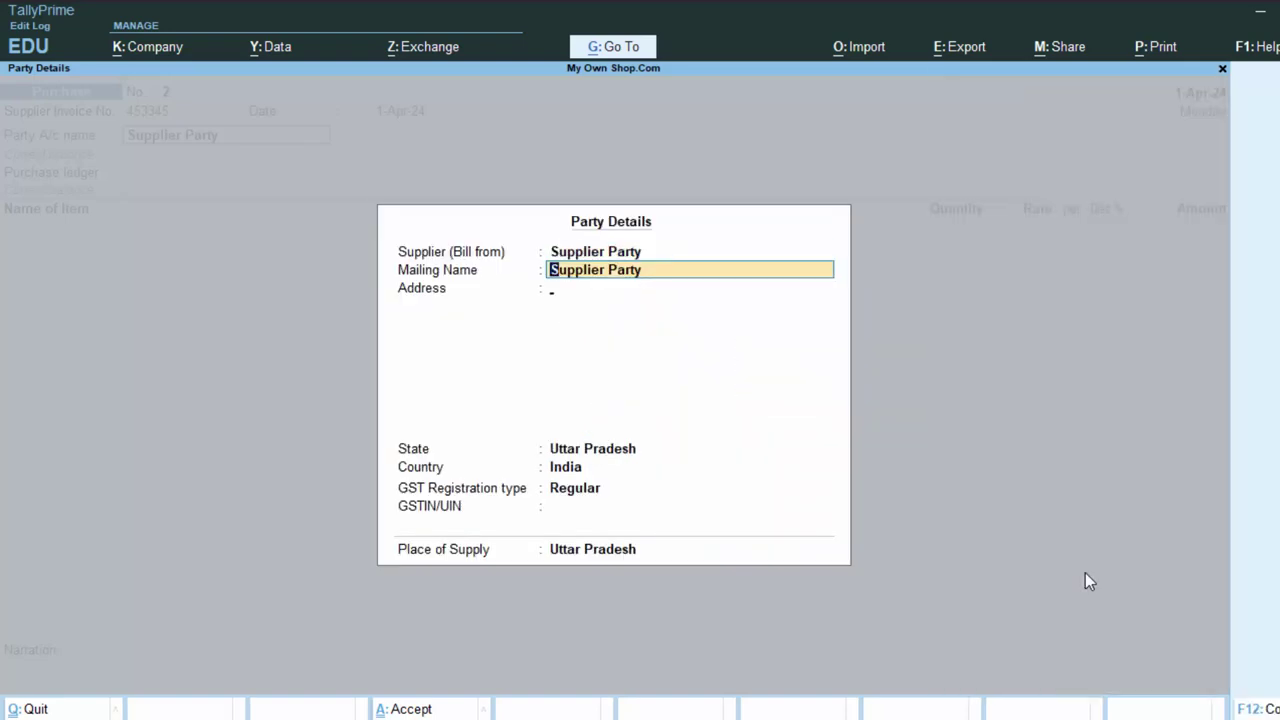
pyautogui.press('Return')
pyautogui.press('Return')
pyautogui.press('Return')
pyautogui.press('Return')
pyautogui.press('Return')
pyautogui.press('Return')
pyautogui.press('Return')
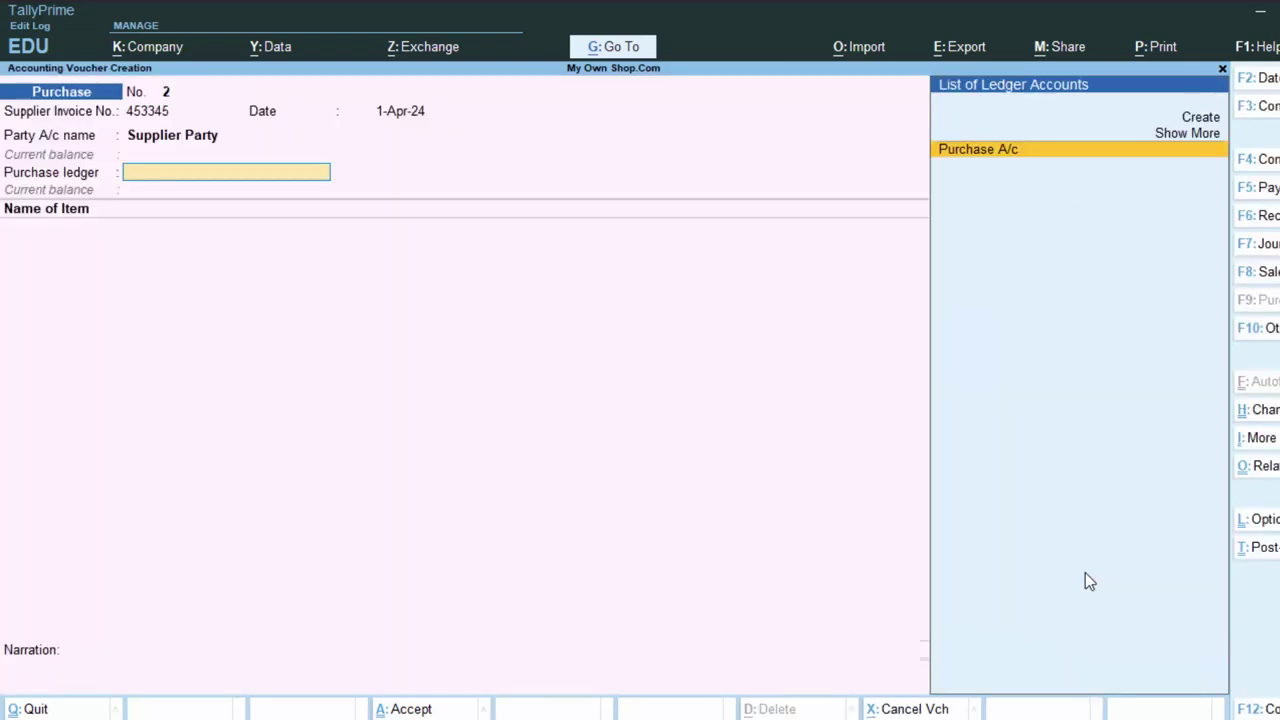
pyautogui.press('Return')
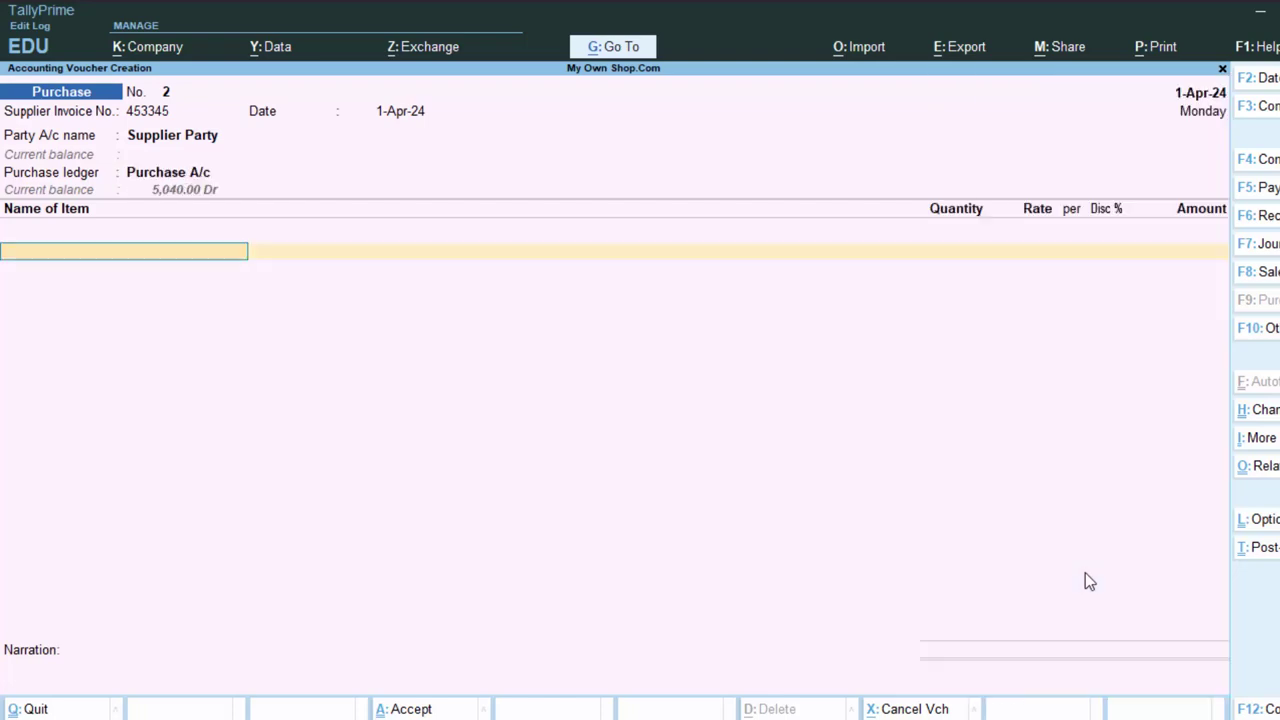
pyautogui.hotkey('ctrl', 'Return')
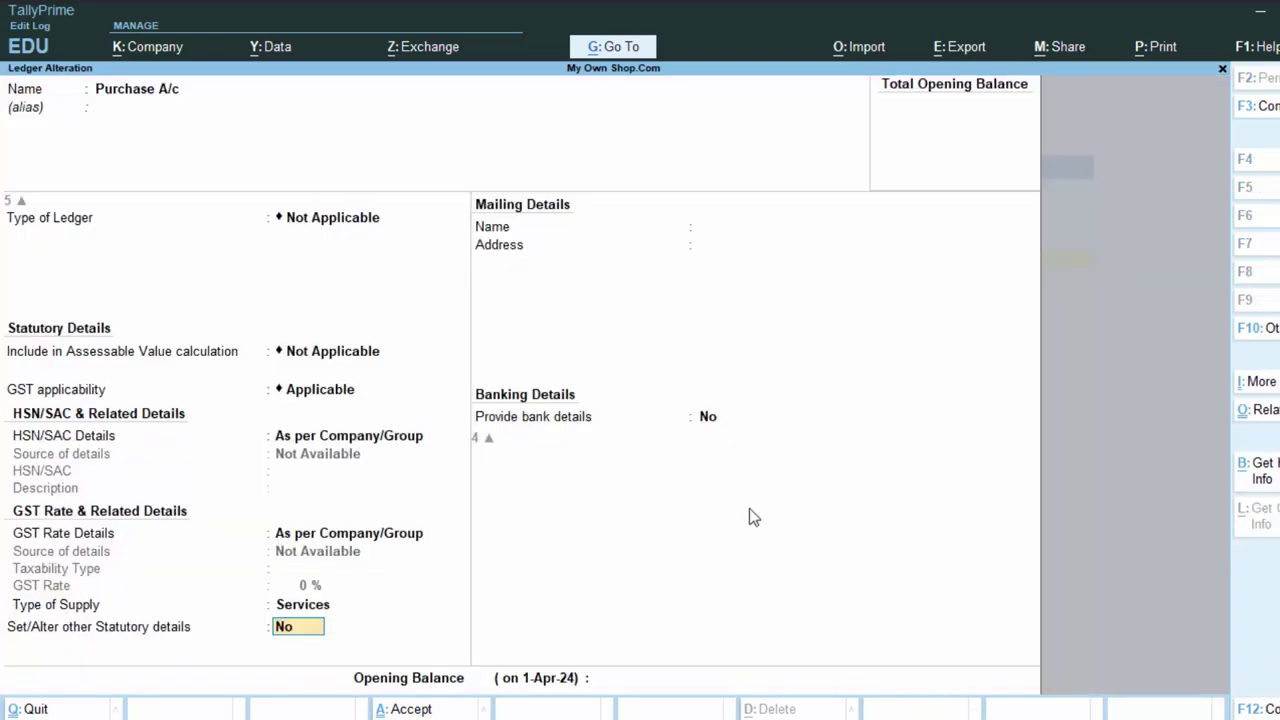
pyautogui.write('y')
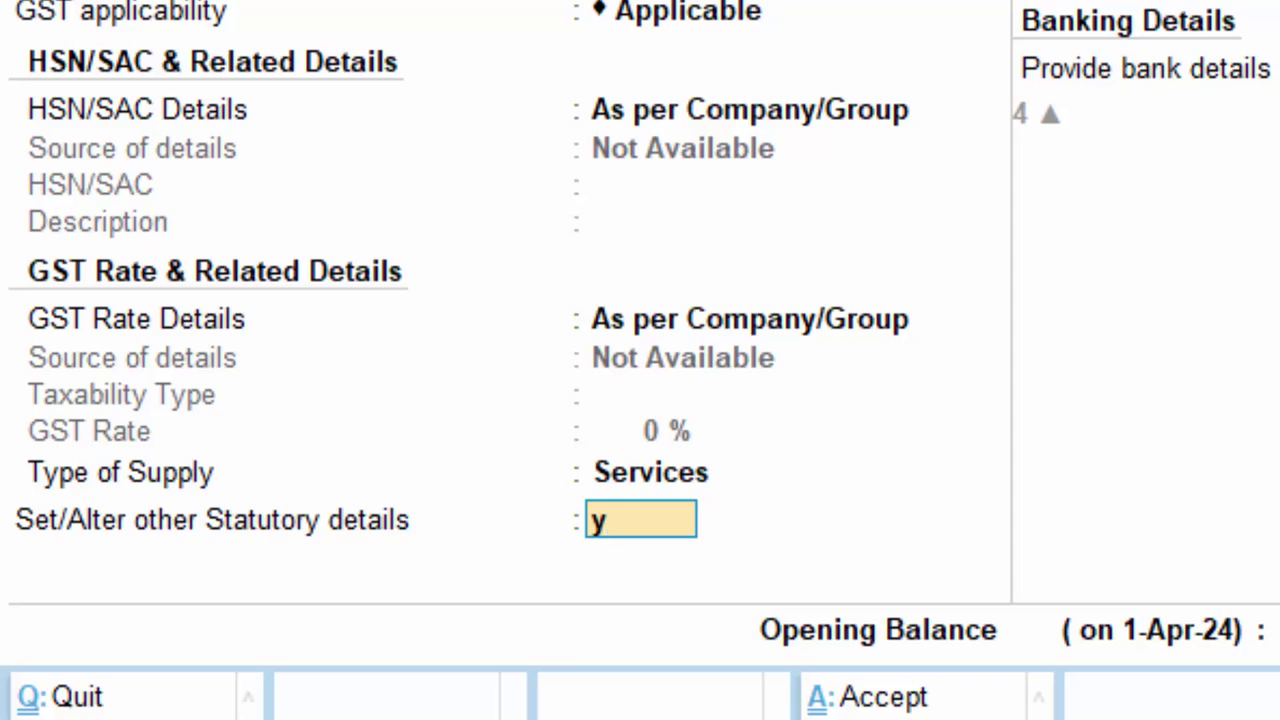
pyautogui.press('Return')
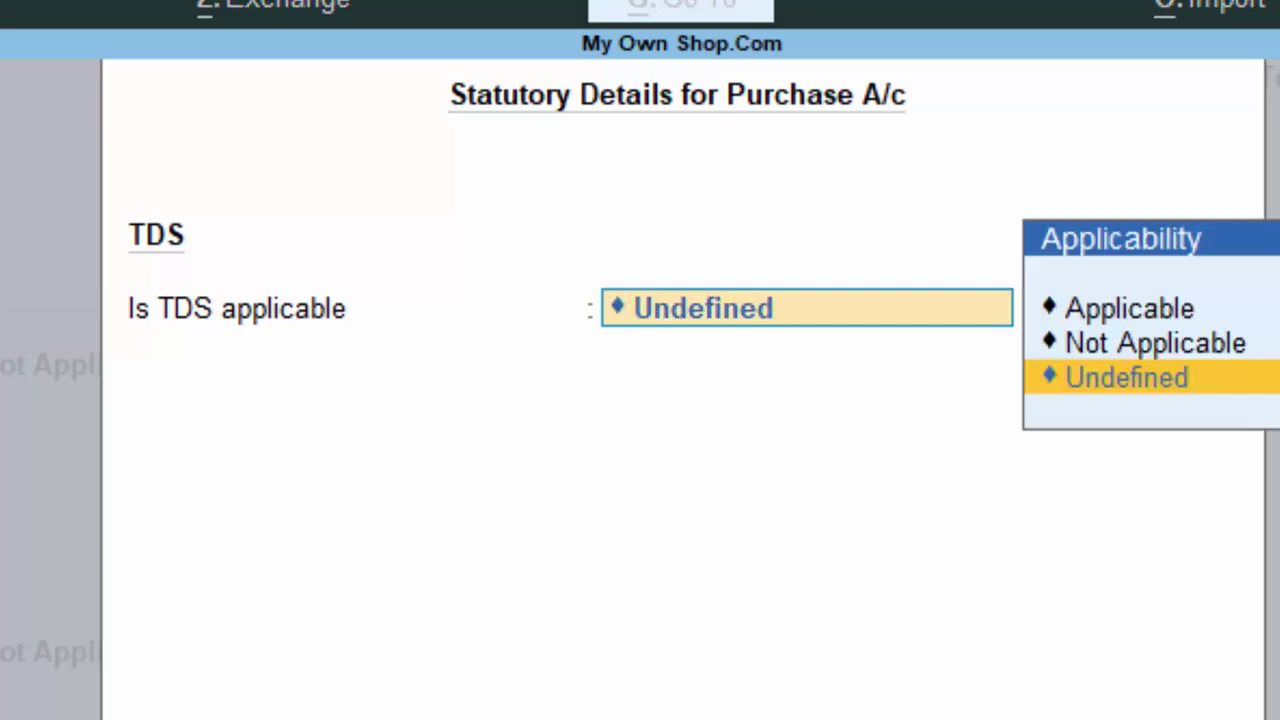
pyautogui.press('Up')
pyautogui.press('Up')
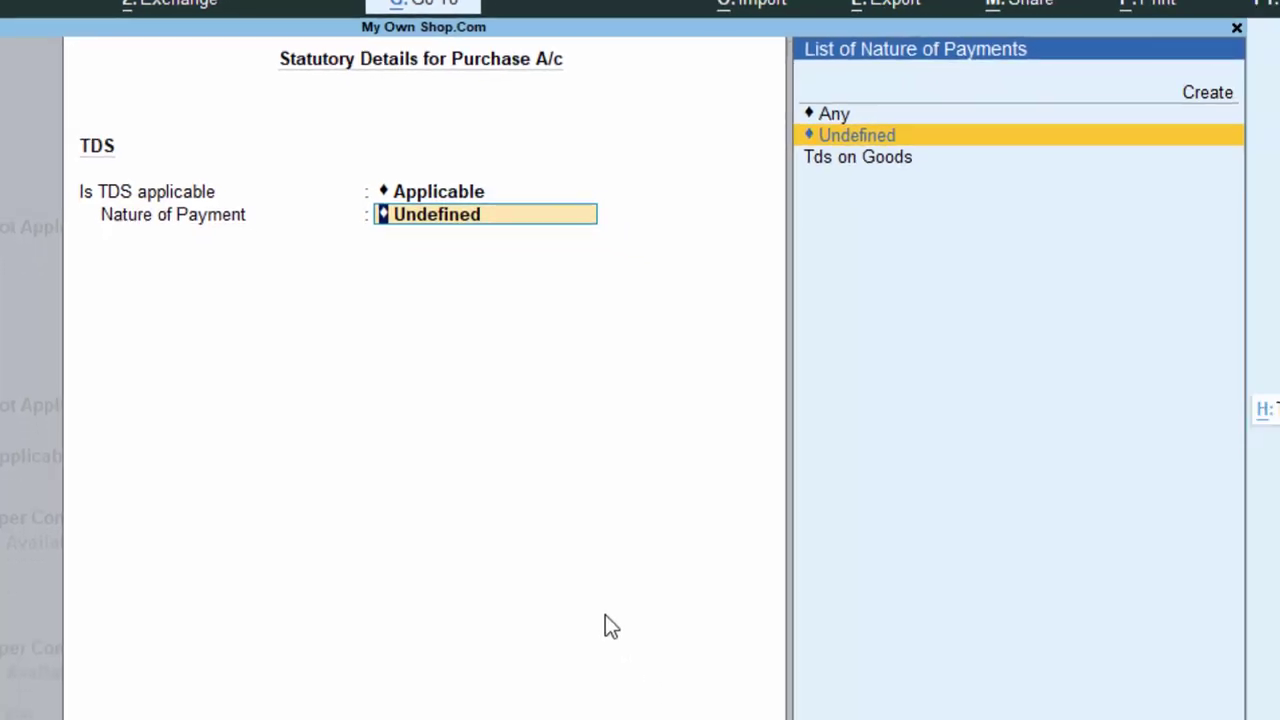
pyautogui.press('Down')
pyautogui.press('Return')
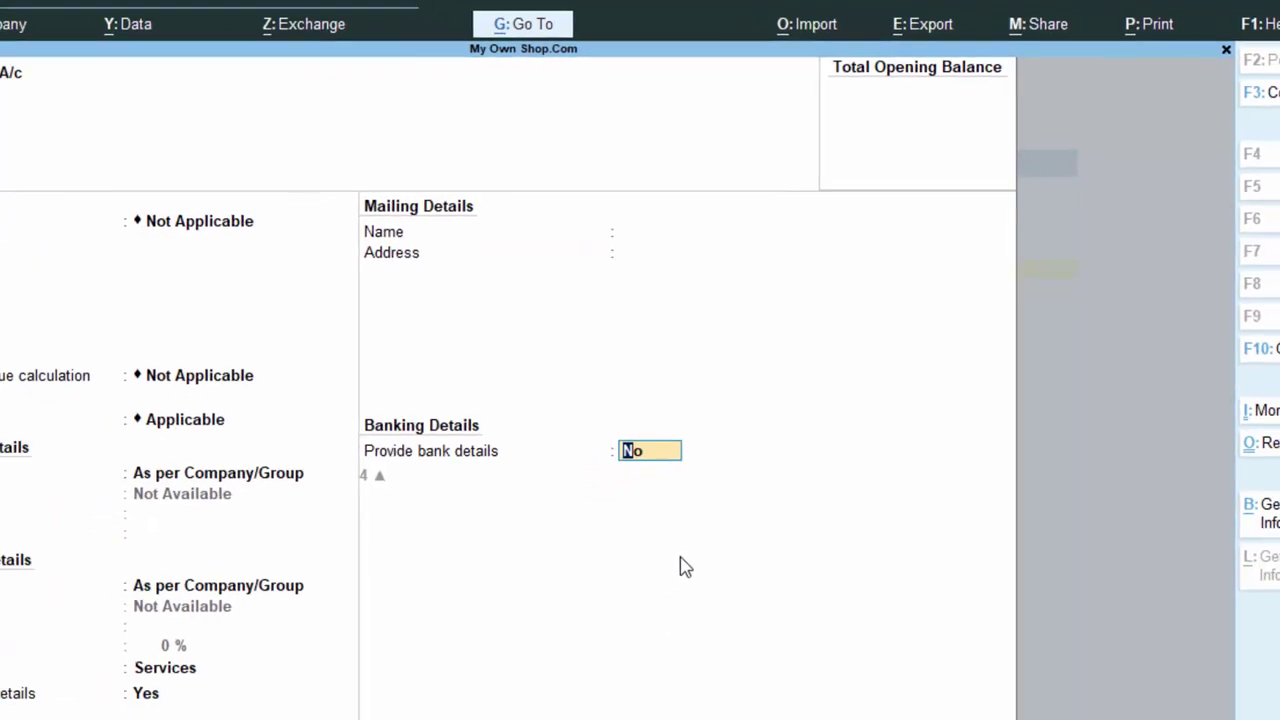
pyautogui.press('Return')
pyautogui.press('Return')
pyautogui.press('y')
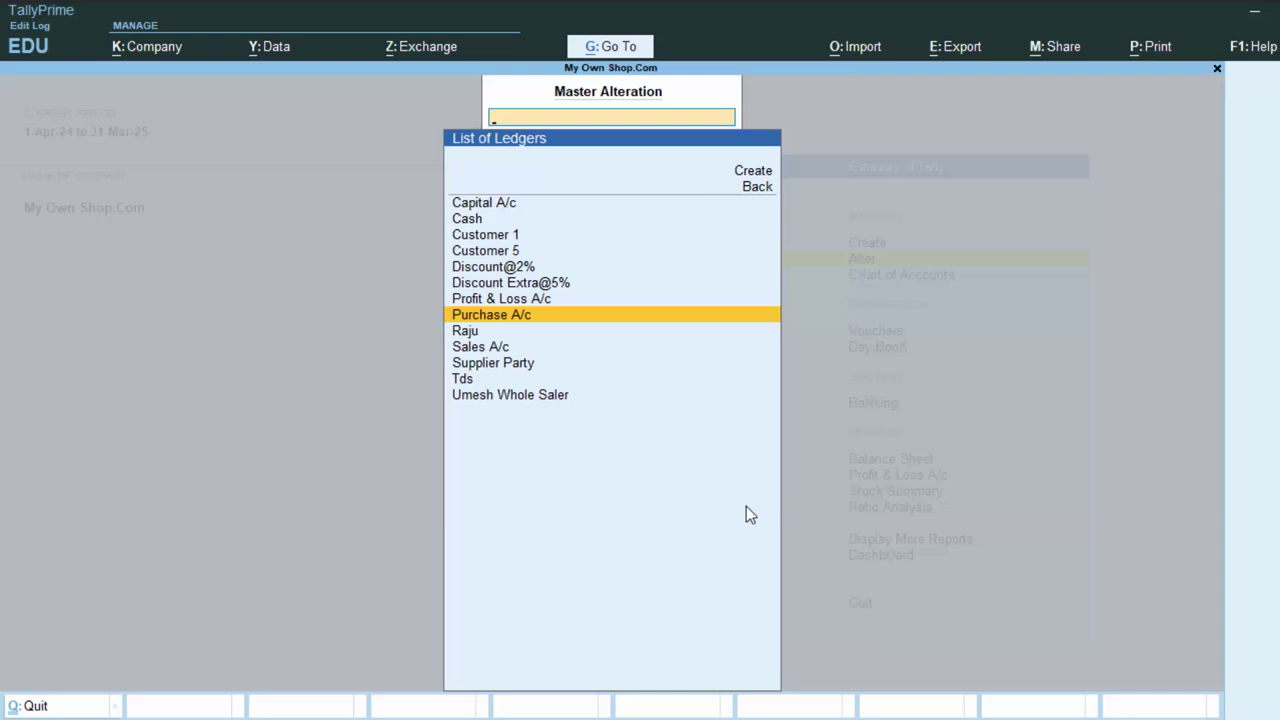
# Step: Save the Tds ledger with Tds on Goods as nature of payment, then start a new purchase voucher
pyautogui.press('Down')
pyautogui.press('Down')
pyautogui.press('Down')
pyautogui.press('Down')
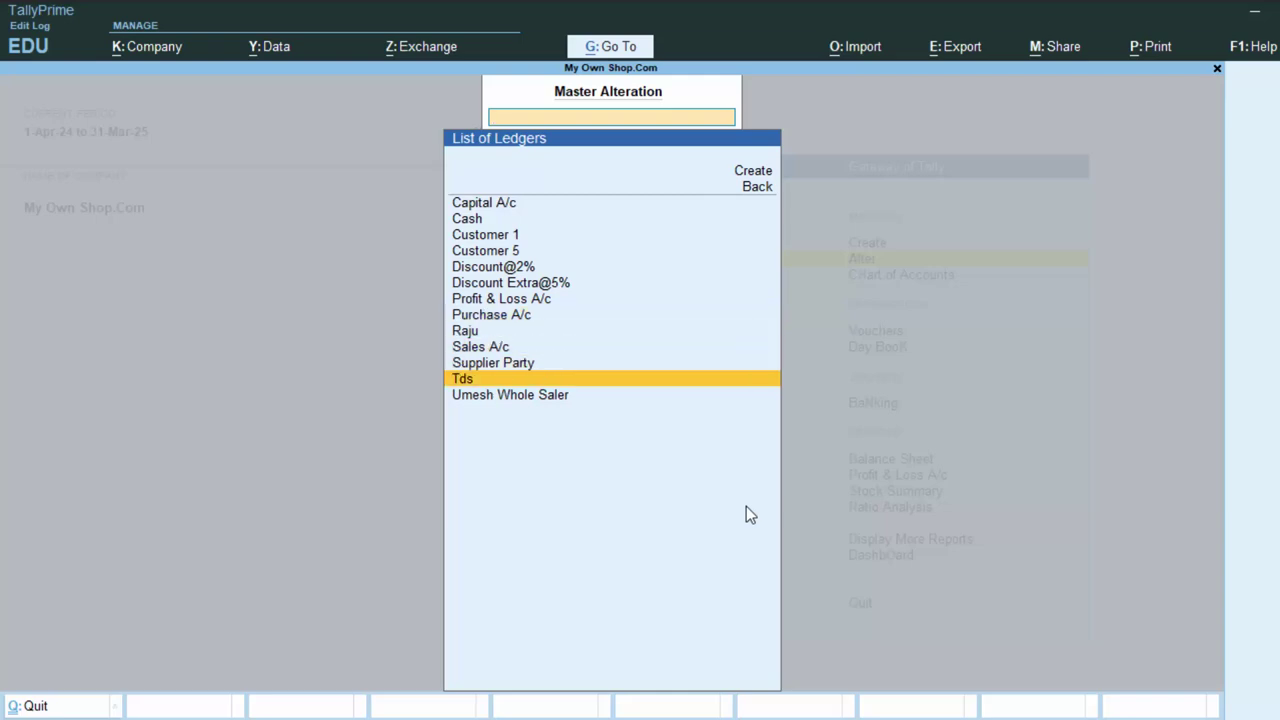
pyautogui.press('Return')
pyautogui.press('Return')
pyautogui.press('Return')
pyautogui.press('Return')
pyautogui.press('Return')
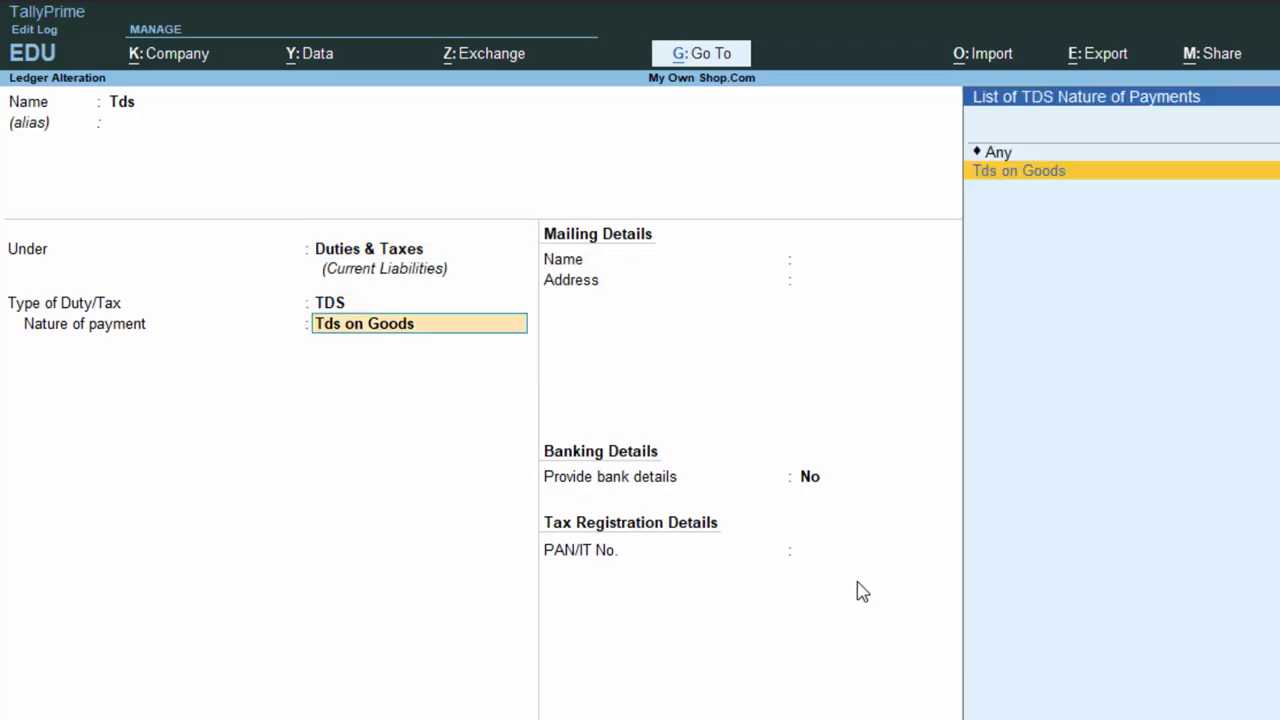
pyautogui.press('Return')
pyautogui.press('Return')
pyautogui.press('Return')
pyautogui.press('Return')
pyautogui.press('Return')
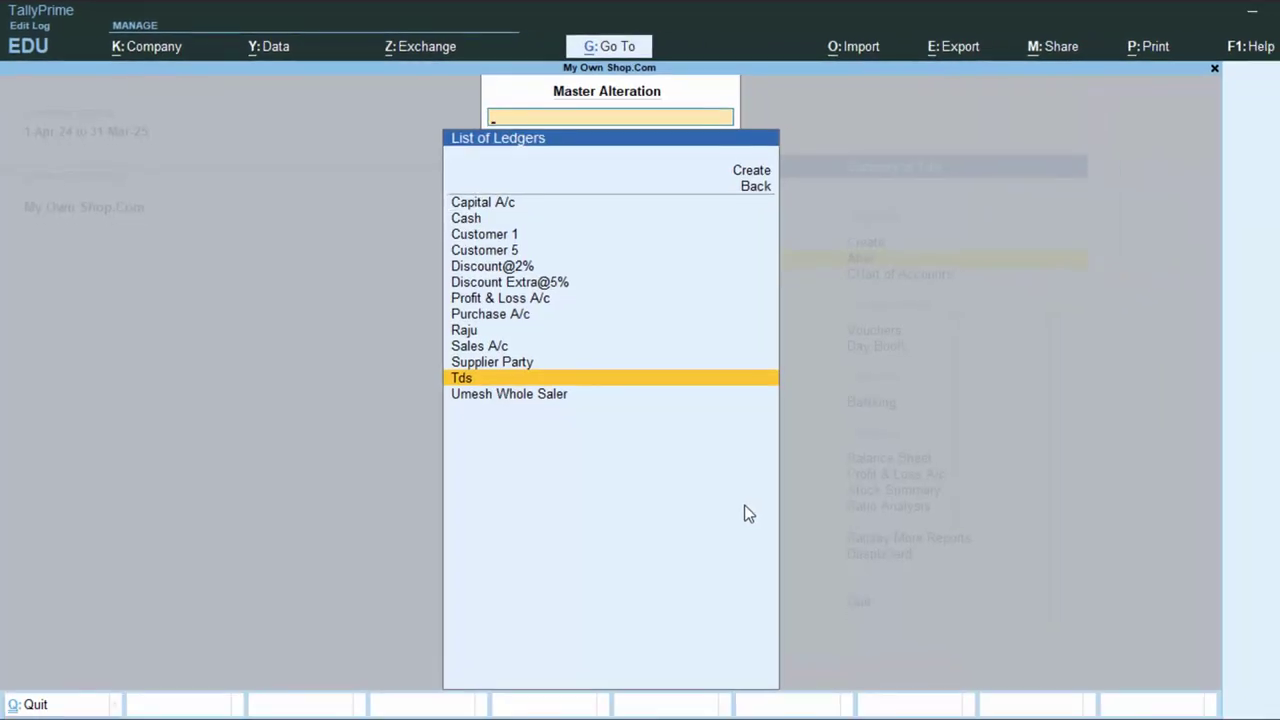
pyautogui.press('Escape')
pyautogui.press('Escape')
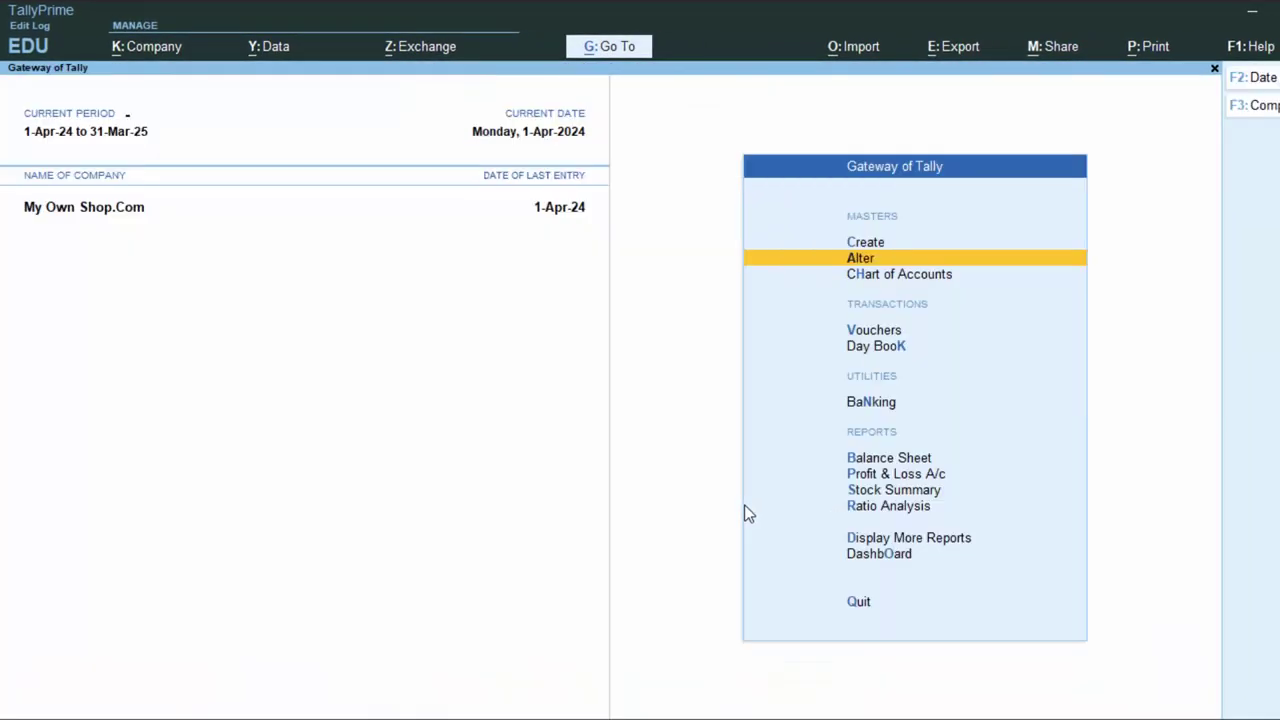
pyautogui.press('F9')
# Step: Enter supplier invoice 45353, party Supplier Party, and Purchase A/c as purchase ledger
pyautogui.write('45353')
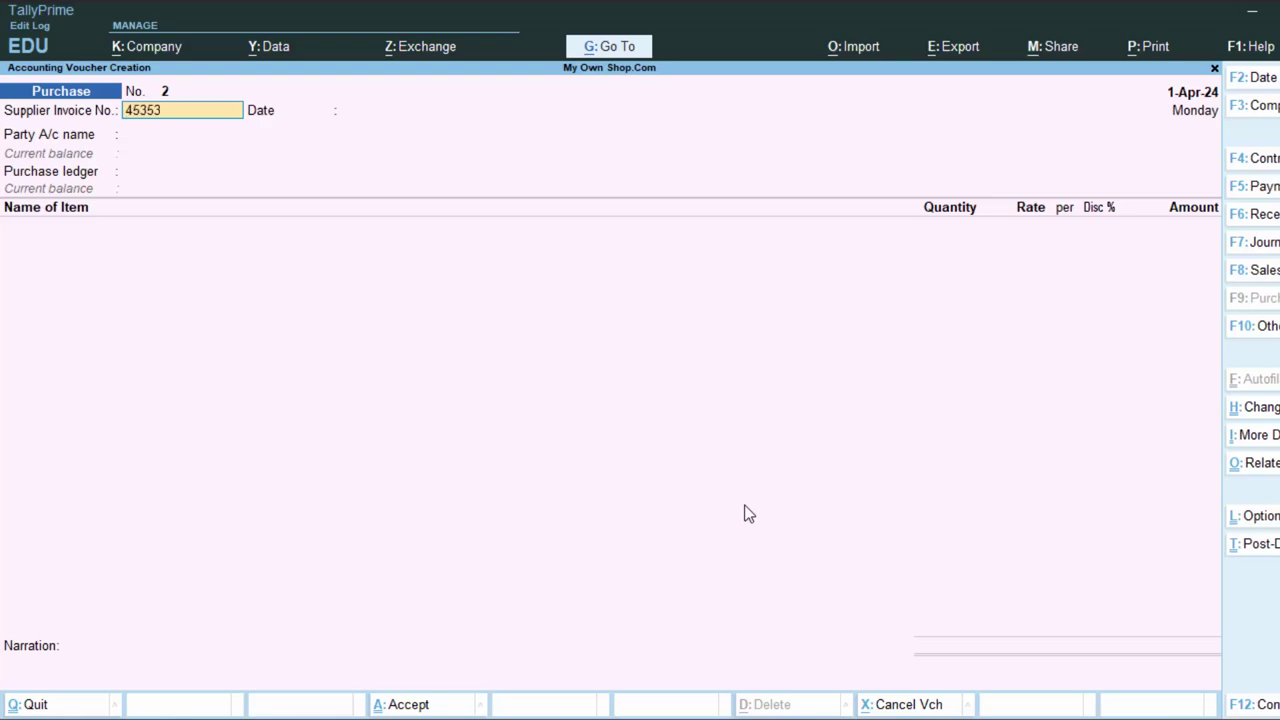
pyautogui.press('Return')
pyautogui.press('Return')
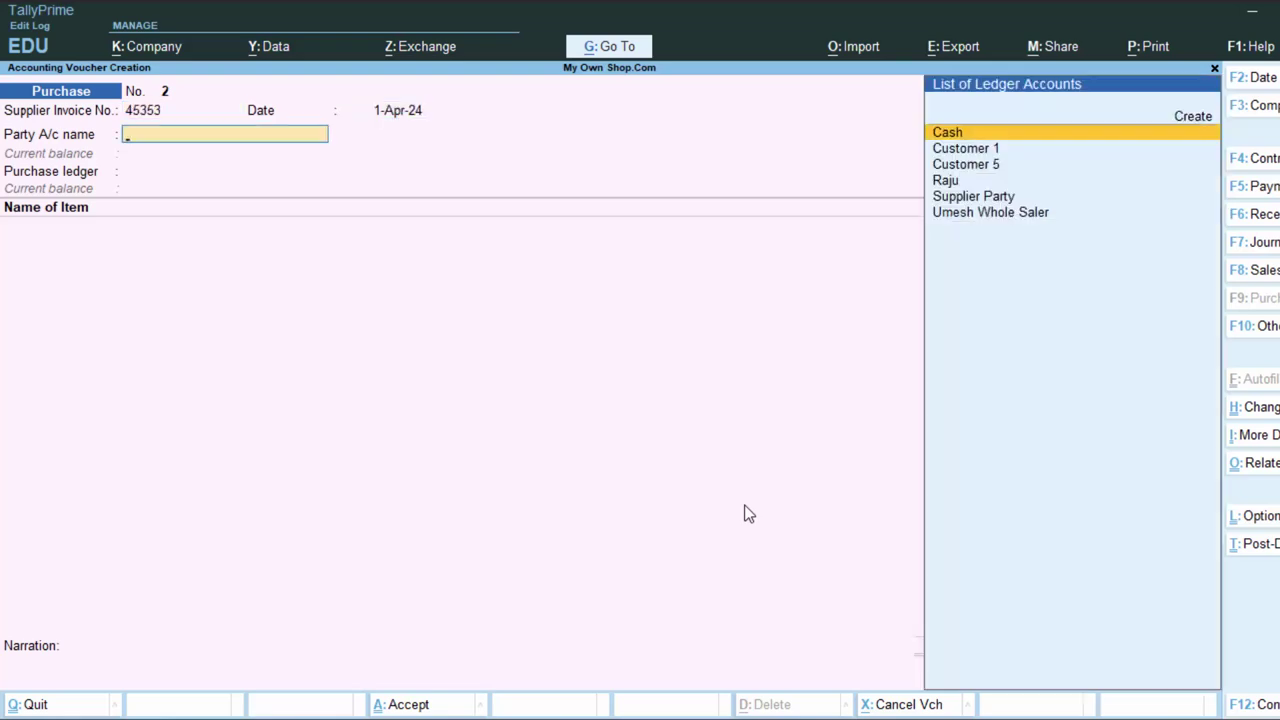
pyautogui.press('Down')
pyautogui.press('Down')
pyautogui.press('Down')
pyautogui.press('Down')
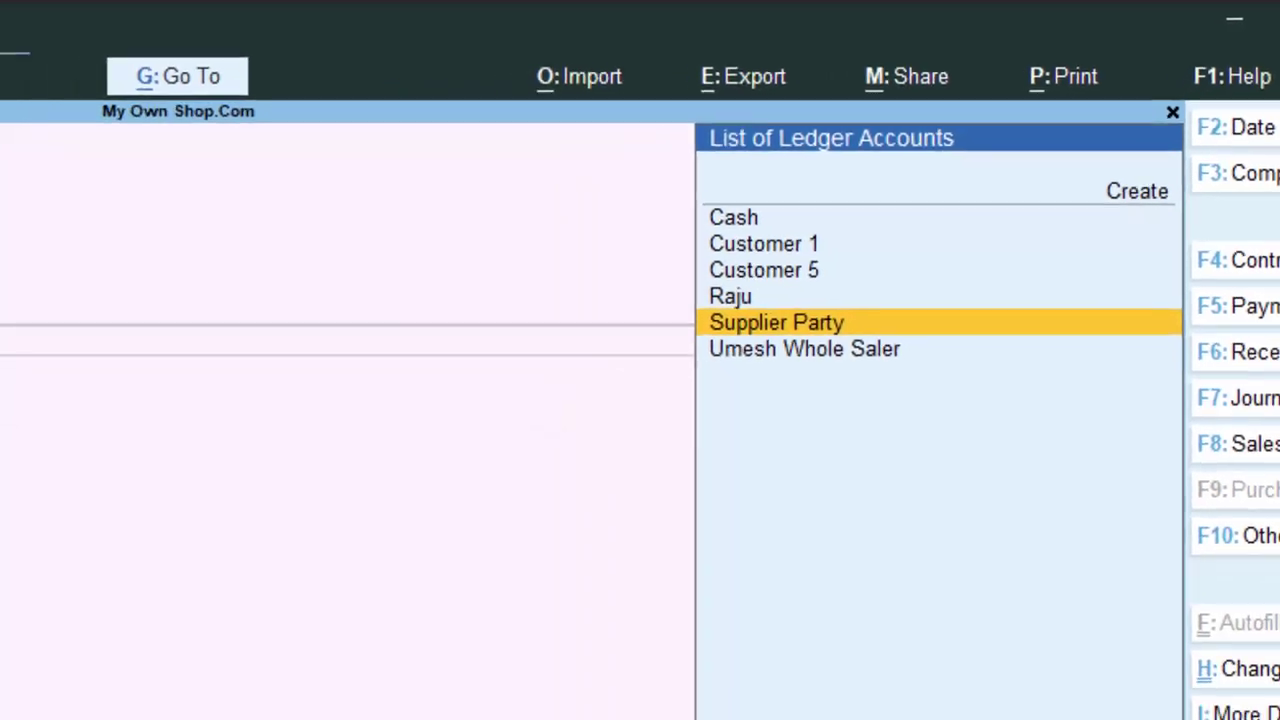
pyautogui.press('Return')
pyautogui.press('Return')
pyautogui.press('Return')
pyautogui.press('Return')
pyautogui.press('Return')
pyautogui.press('Return')
pyautogui.press('Return')
pyautogui.press('Return')
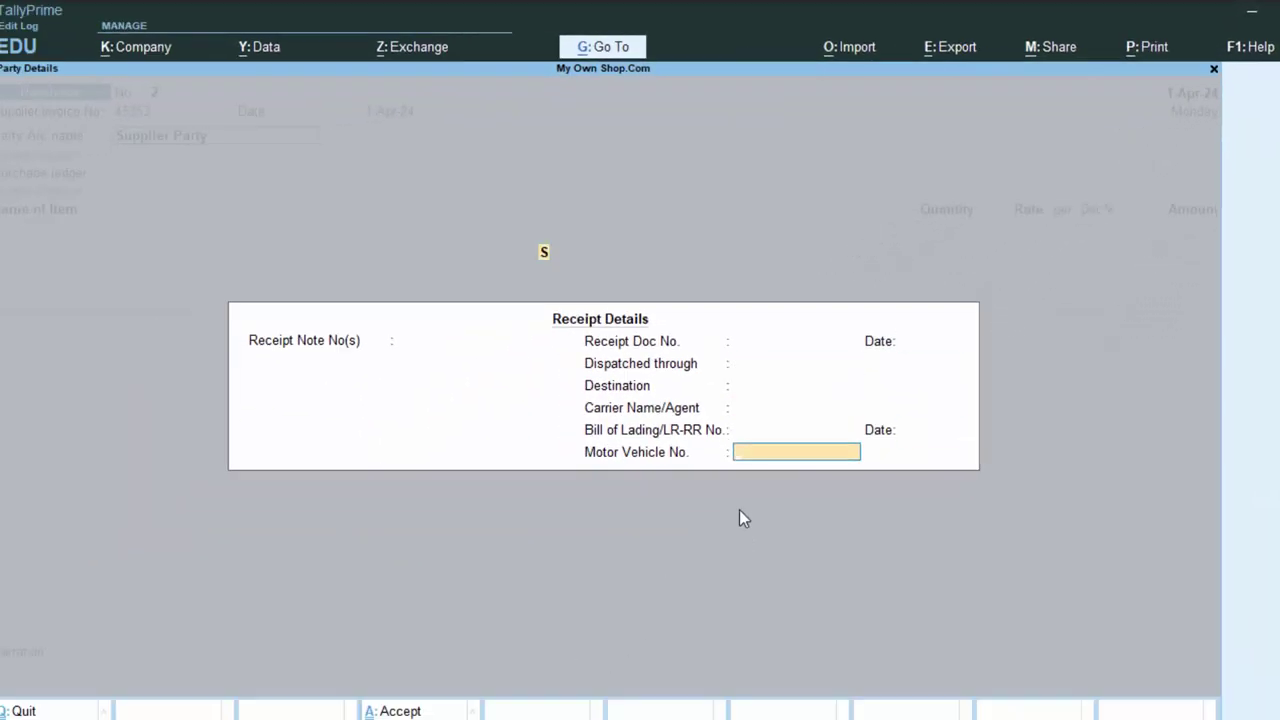
pyautogui.press('Return')
pyautogui.press('Return')
pyautogui.press('Return')
pyautogui.press('Return')
pyautogui.press('Return')
pyautogui.press('Return')
pyautogui.press('Return')
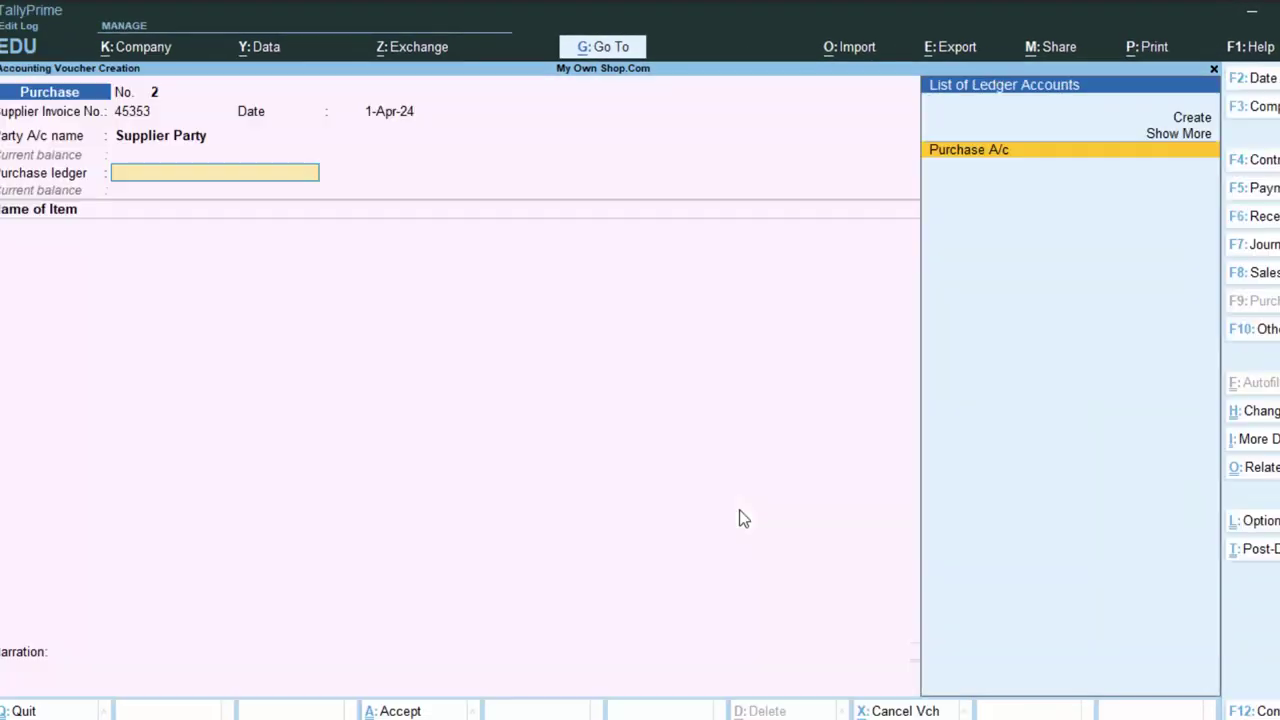
pyautogui.press('Return')
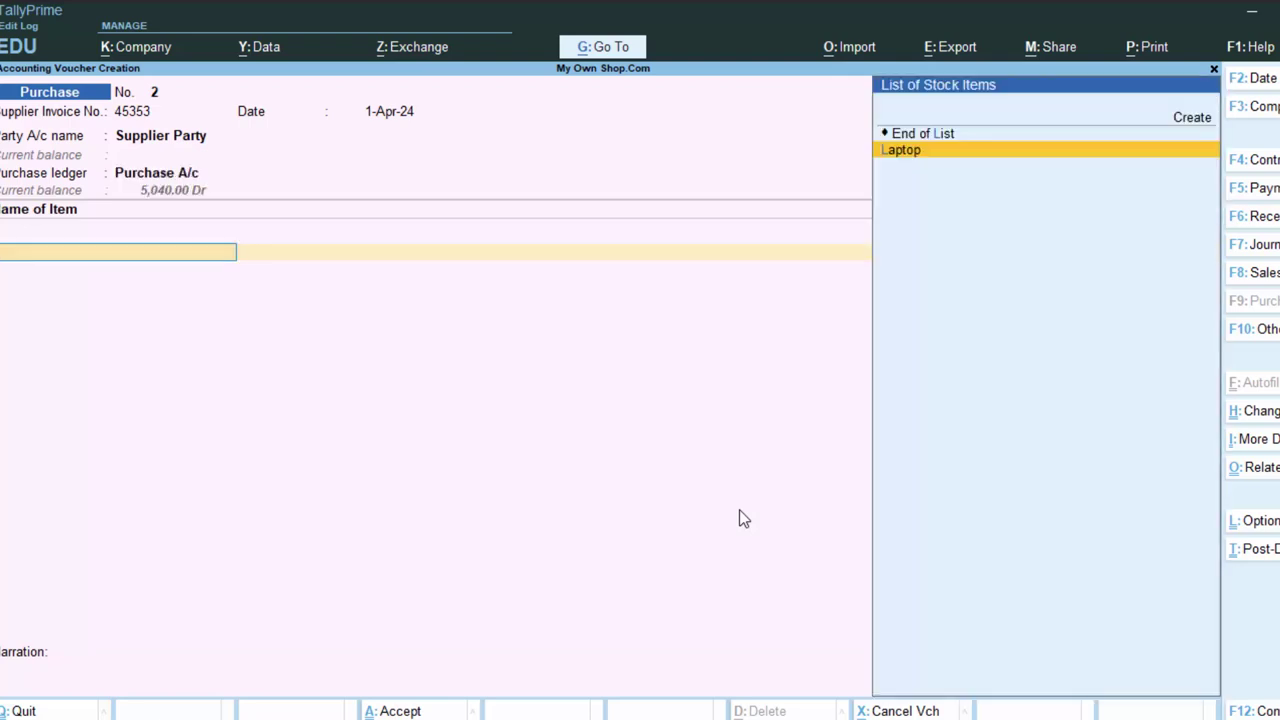
# Step: Add 500 nos Laptop at 30,000 each, totalling 1,50,00,000.00
pyautogui.press('Return')
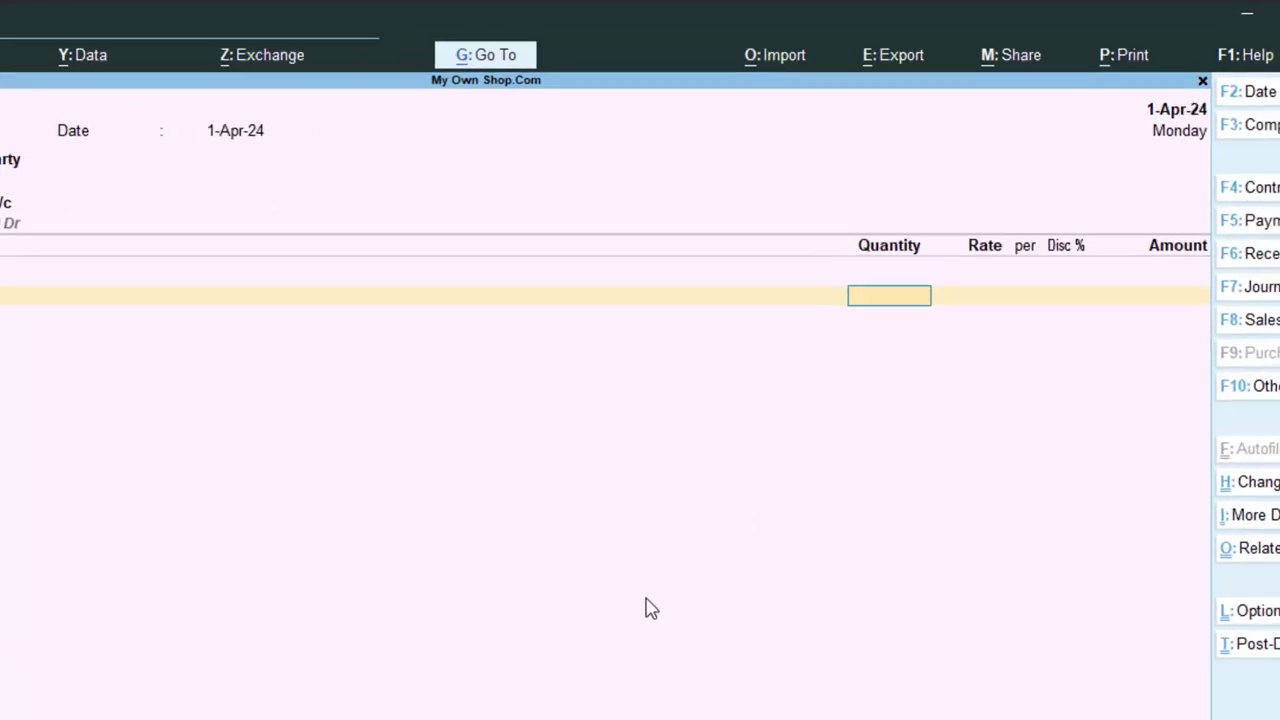
pyautogui.write('500')
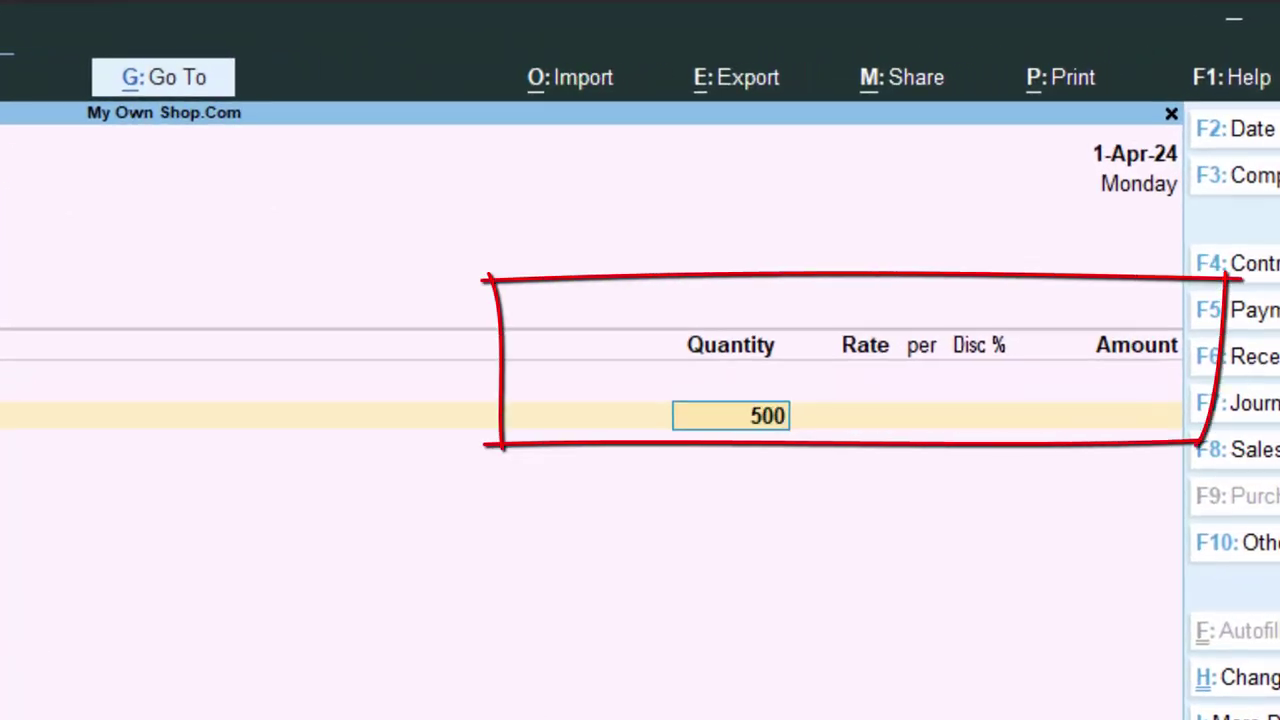
pyautogui.press('Return')
pyautogui.write('30000')
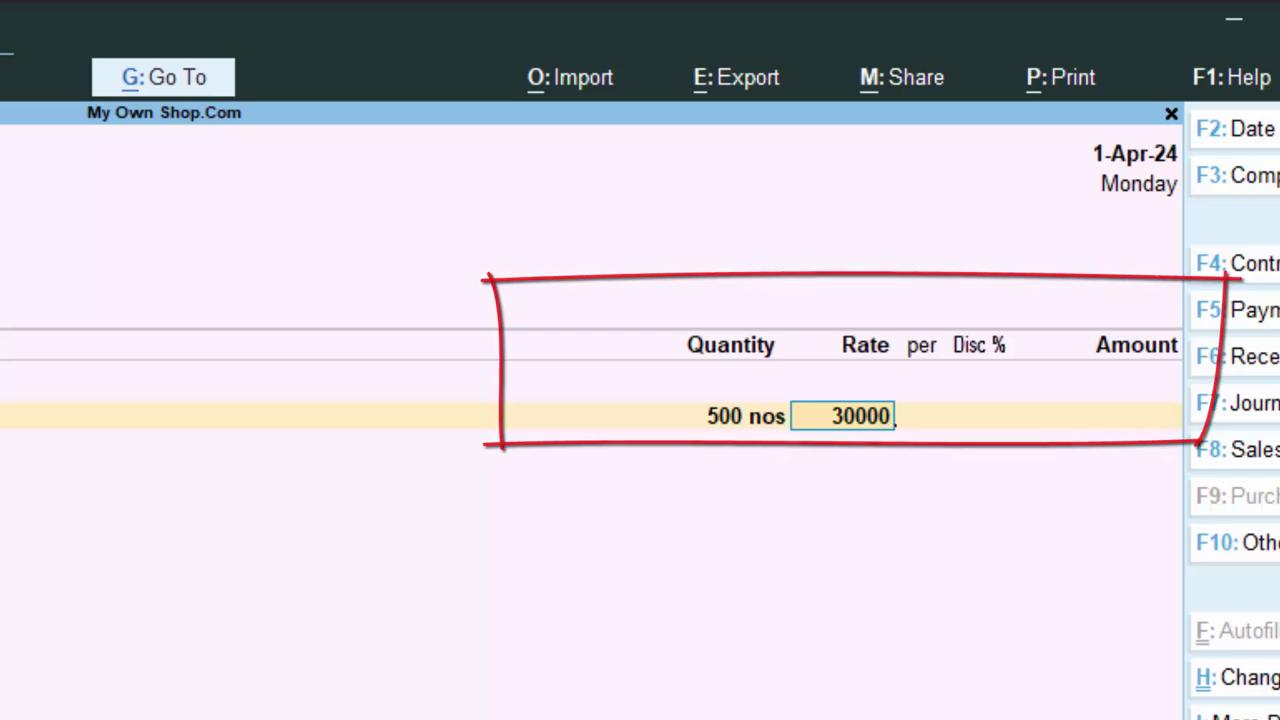
pyautogui.press('Return')
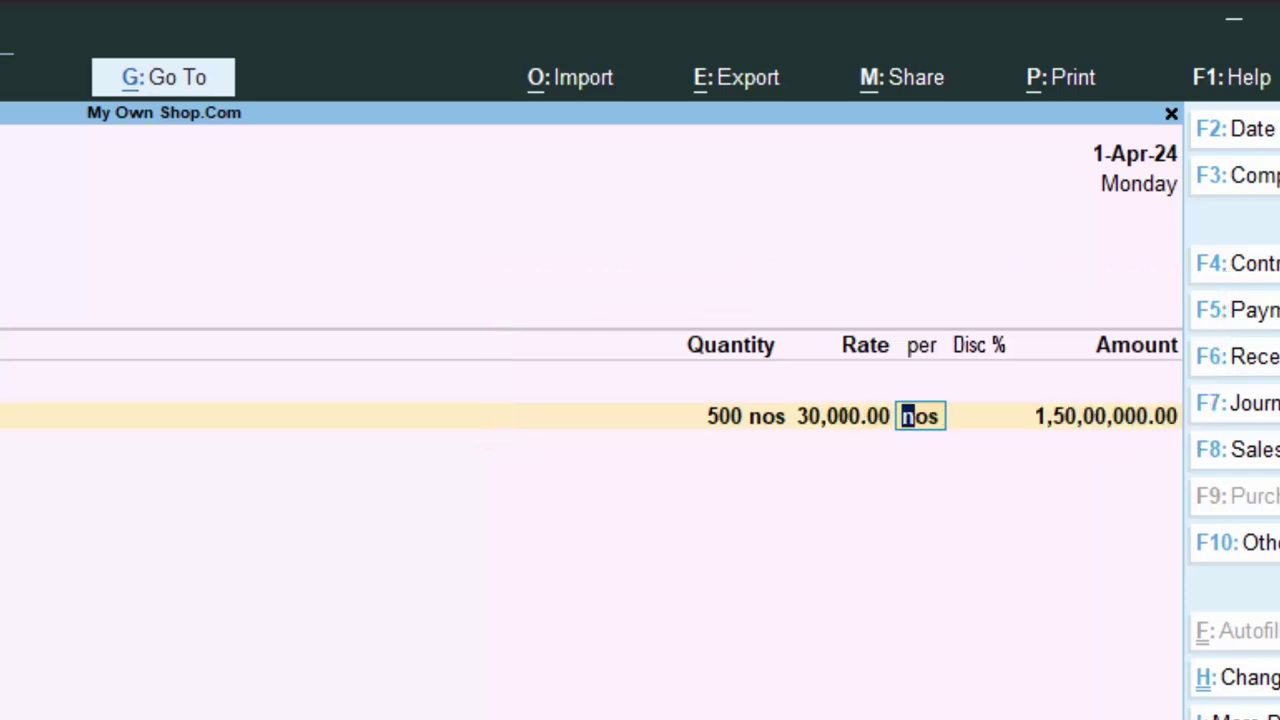
pyautogui.press('Return')
pyautogui.press('Return')
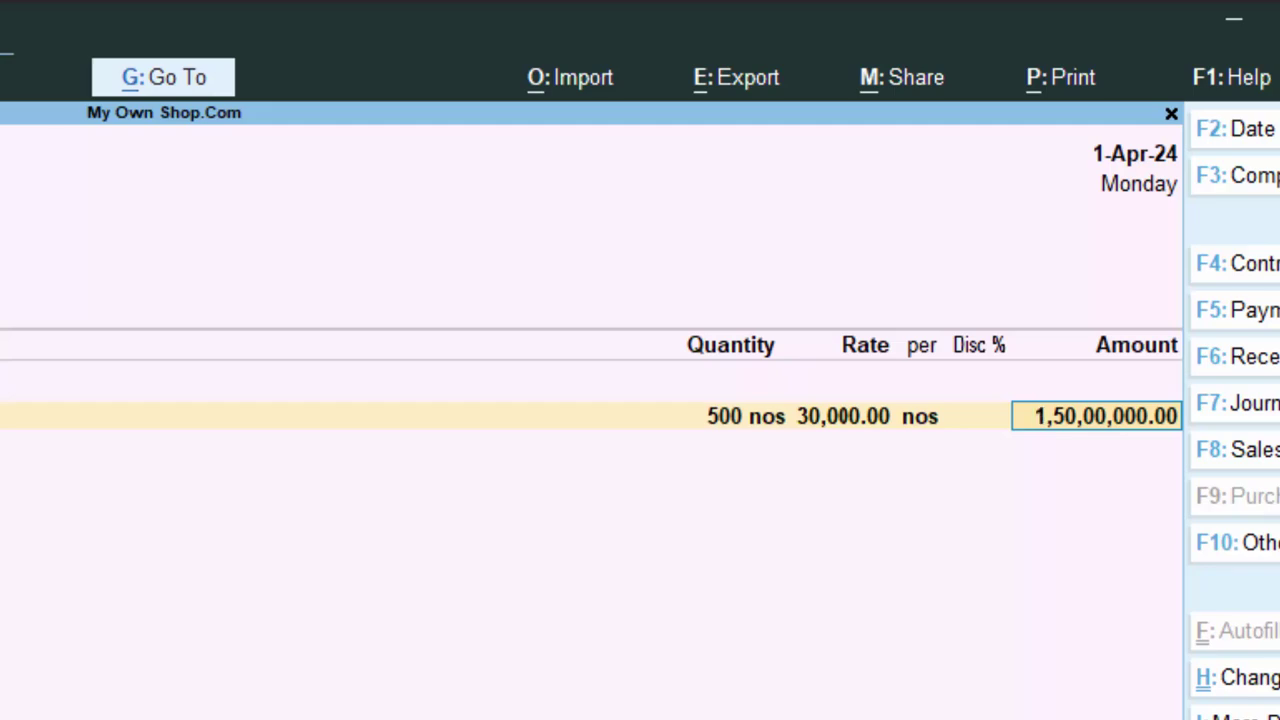
pyautogui.press('Return')
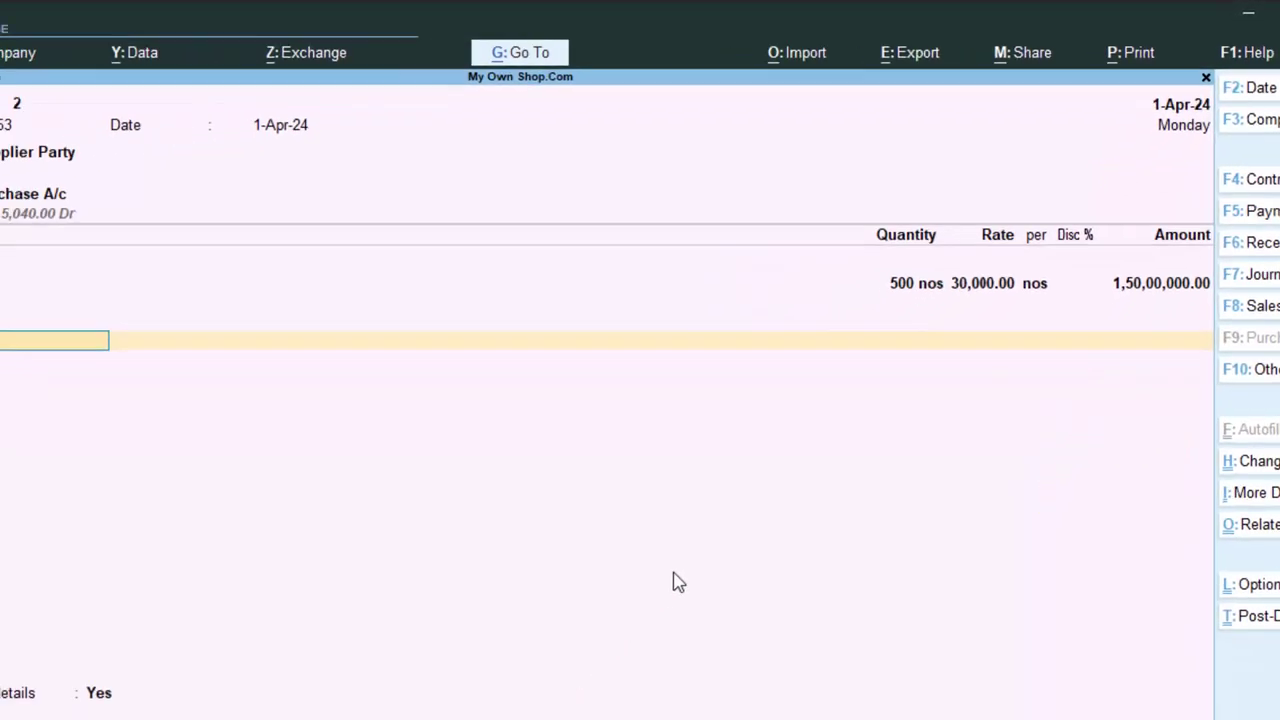
# Step: Add a Tds line deducting 15,00,000.00 and answer No to GST/e-Way Bill details
pyautogui.write('T')
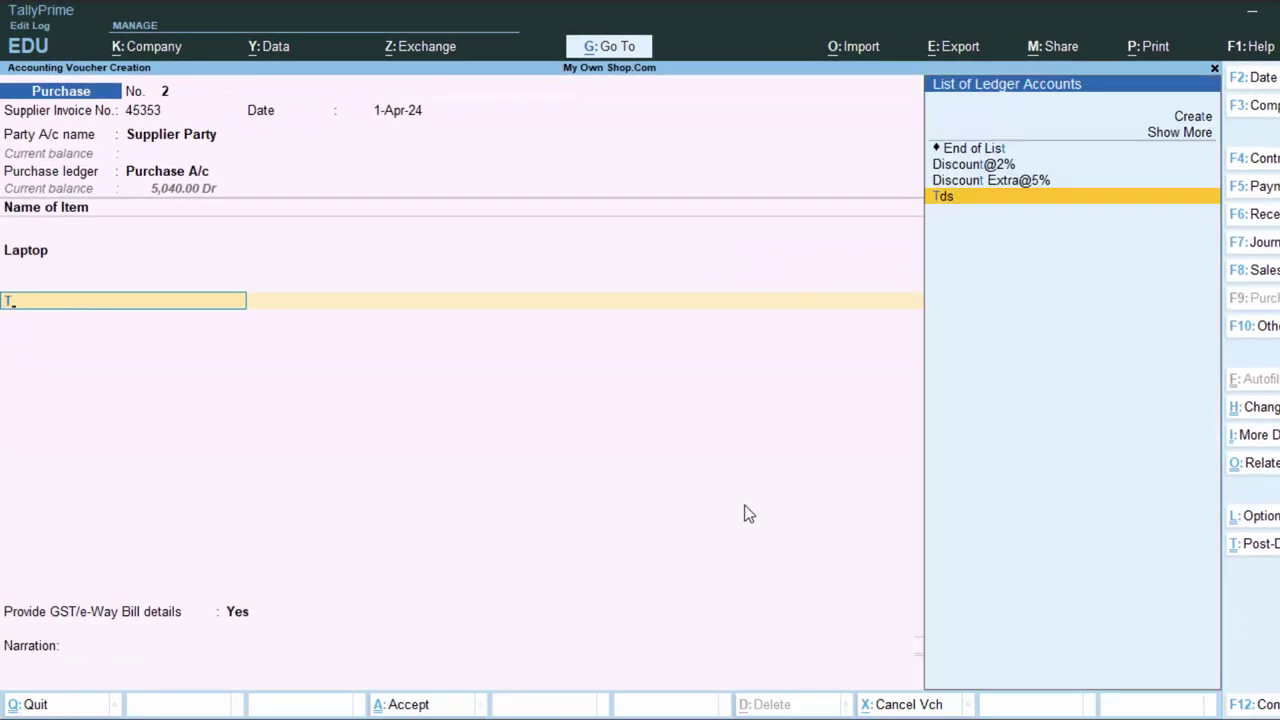
pyautogui.press('Return')
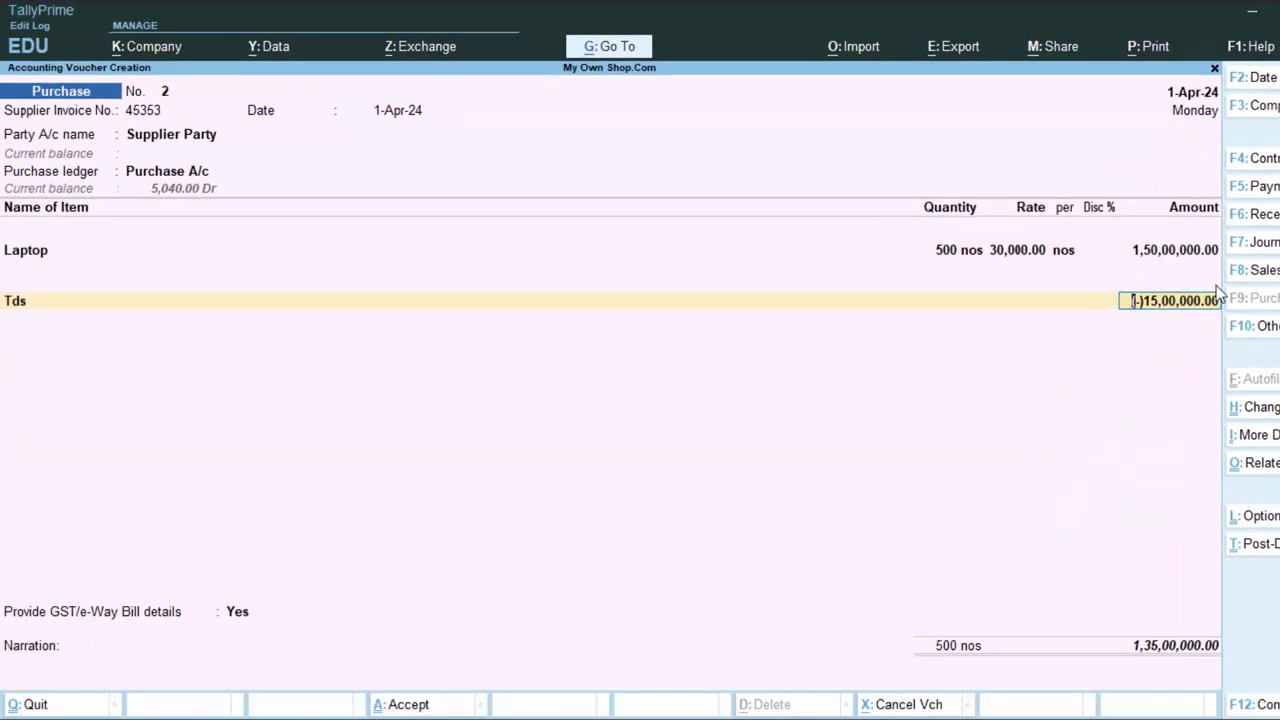
pyautogui.press('Return')
pyautogui.press('Return')
pyautogui.press('Return')
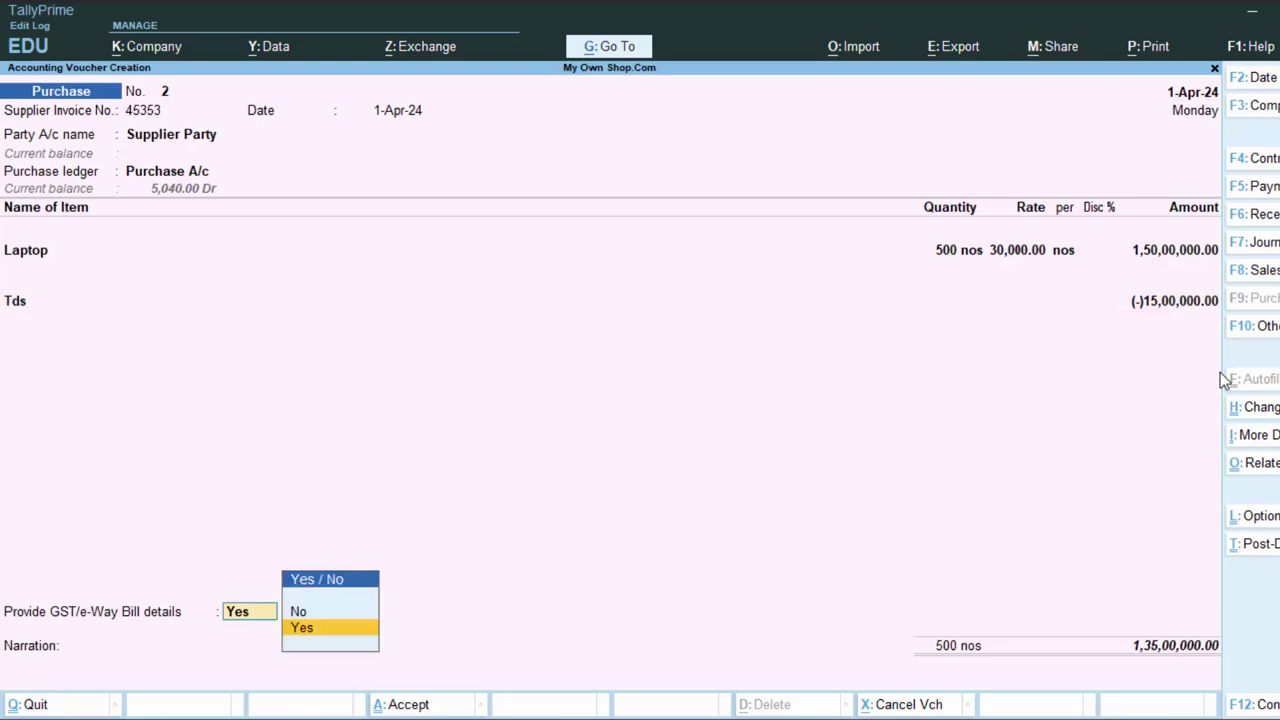
pyautogui.press('Return')
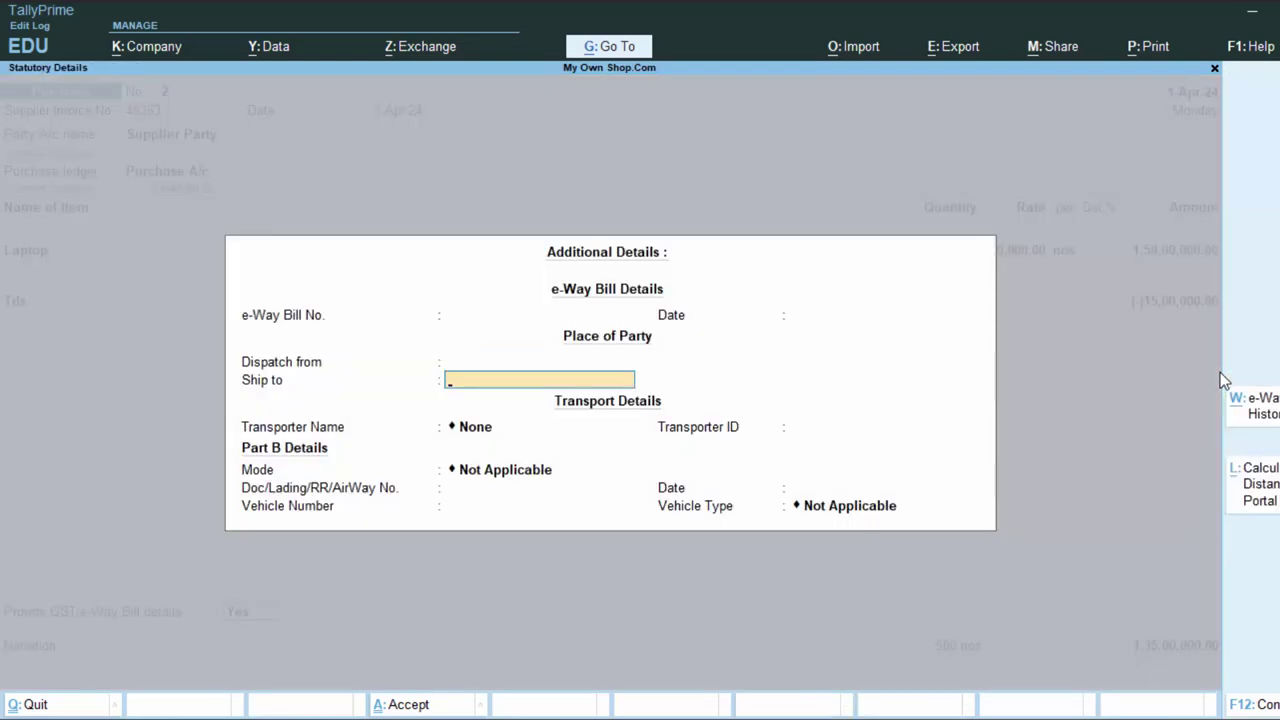
pyautogui.press('BackSpace')
pyautogui.press('BackSpace')
pyautogui.press('BackSpace')
pyautogui.press('Escape')
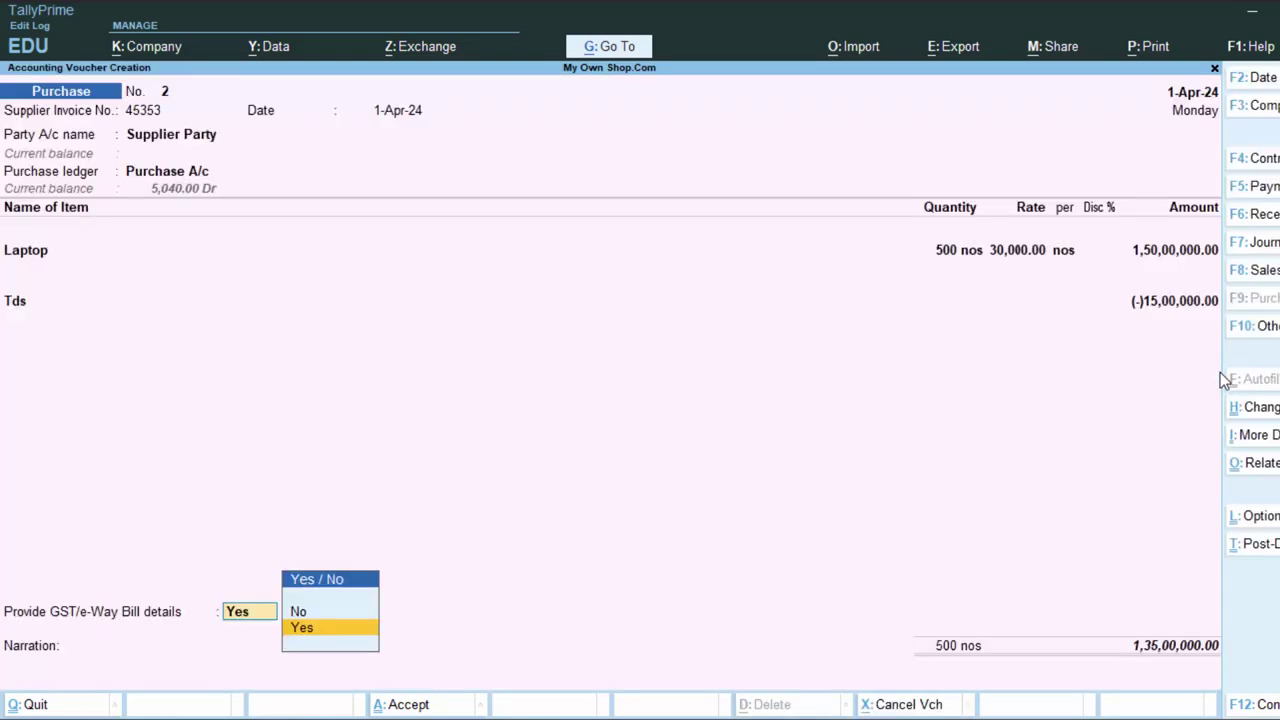
pyautogui.press('Up')
pyautogui.press('Return')
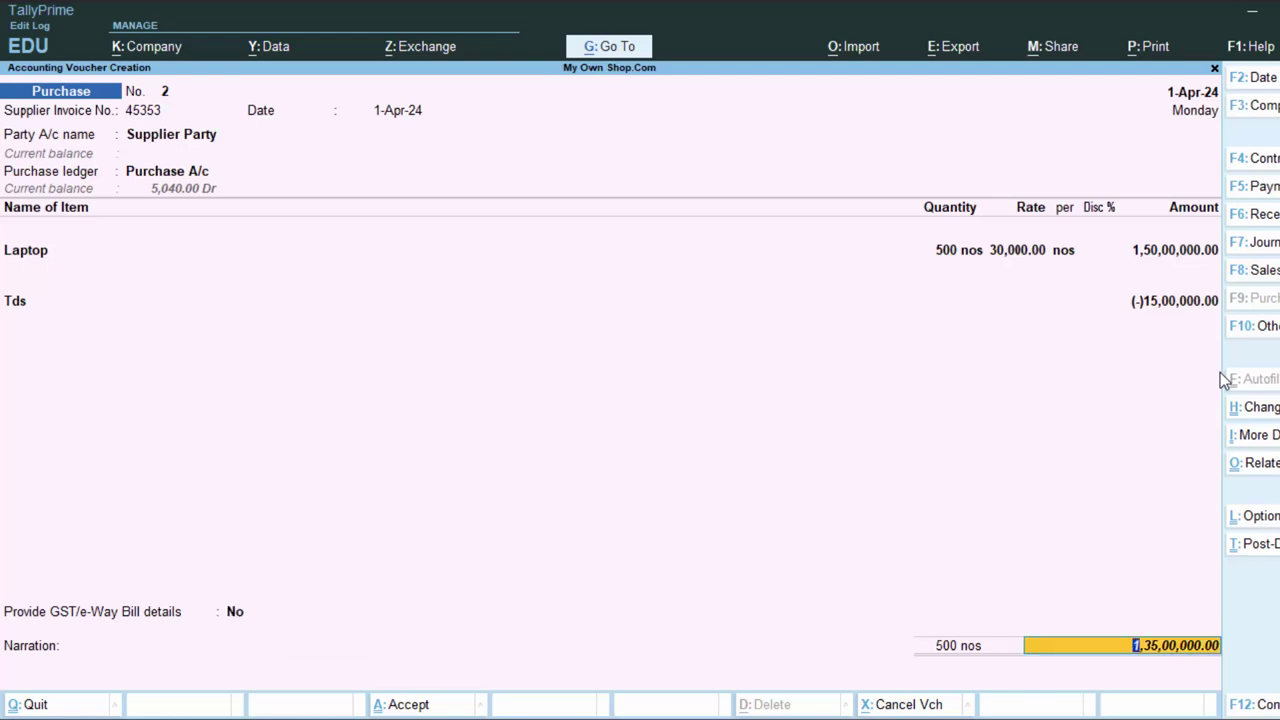
pyautogui.press('Return')
# Step: Accept new reference 45353 for the 1,50,00,000 Cr and 15,00,000 Dr lines, then save voucher 2
pyautogui.press('Return')
pyautogui.press('Return')
pyautogui.press('Return')
pyautogui.press('Return')
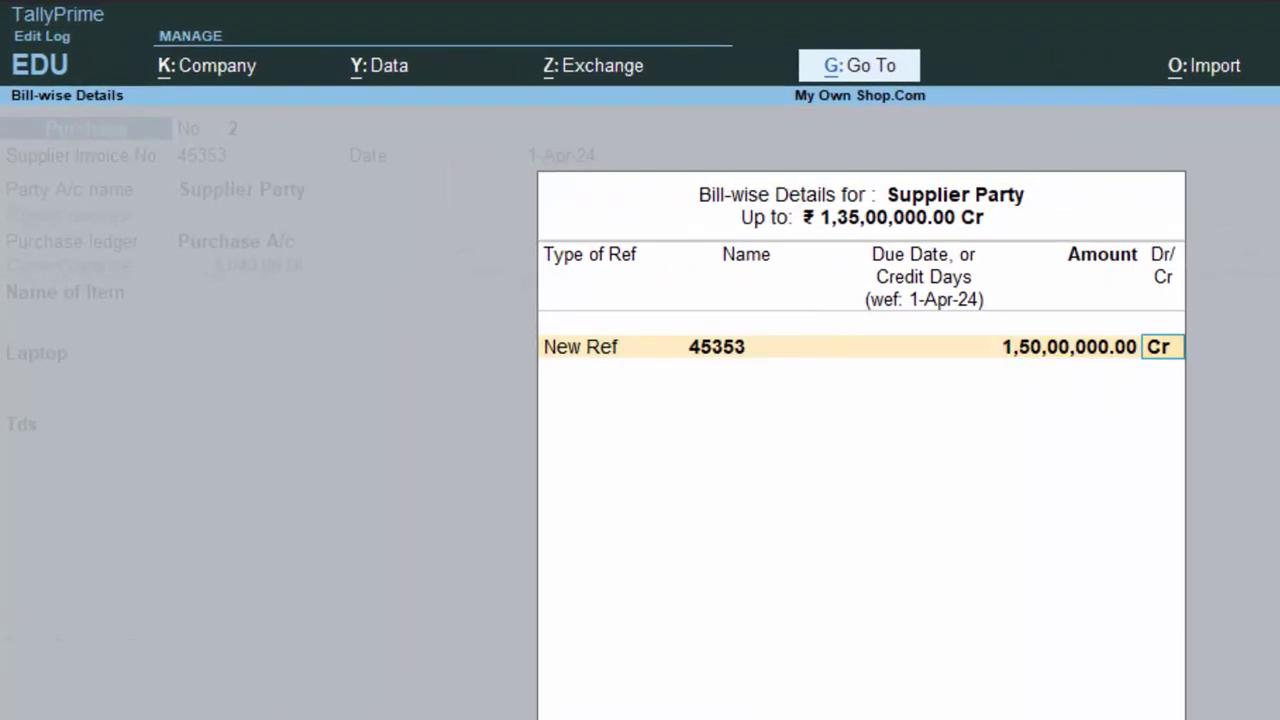
pyautogui.press('Return')
pyautogui.press('Return')
pyautogui.press('Return')
pyautogui.press('Return')
pyautogui.press('Return')
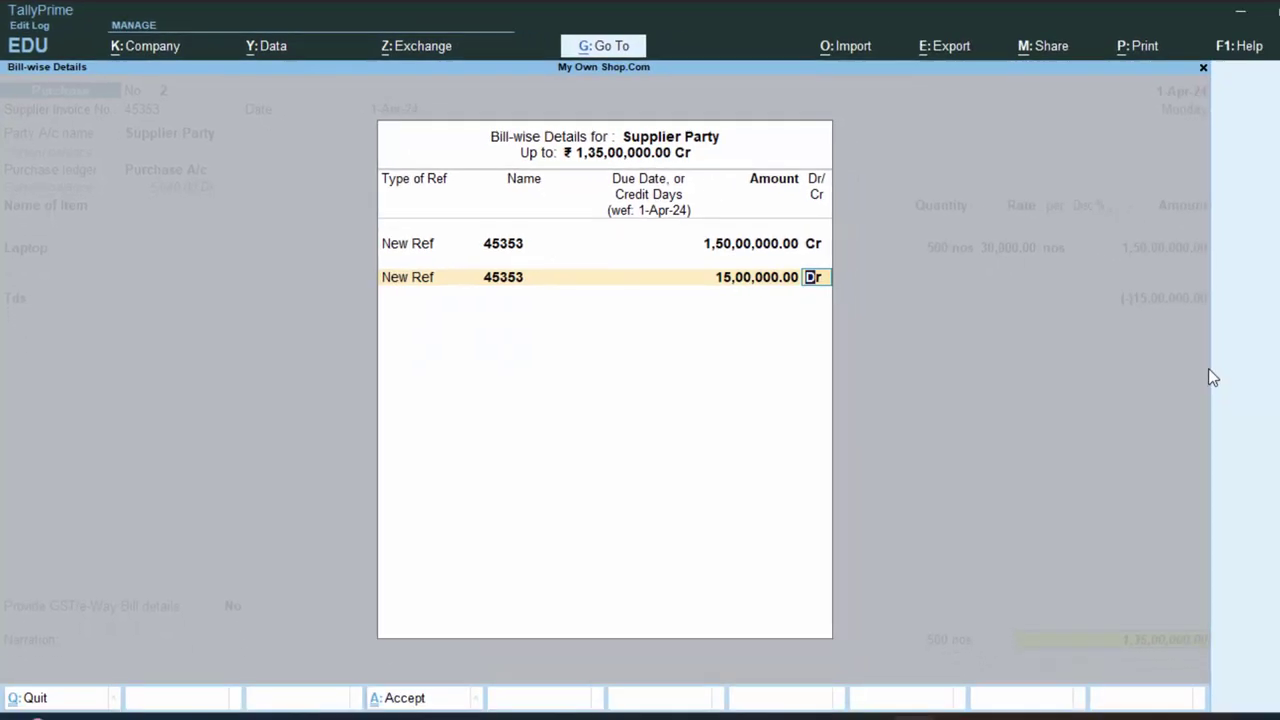
pyautogui.press('Return')
pyautogui.press('Return')
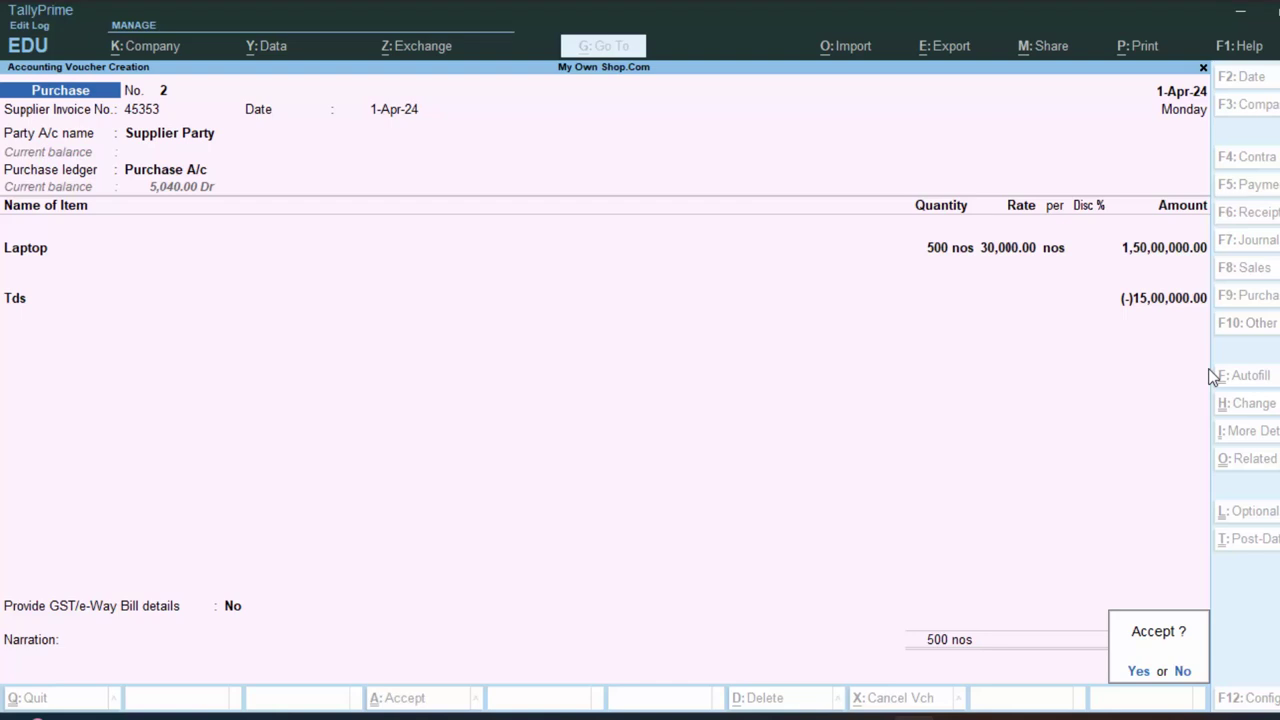
pyautogui.press('Return')
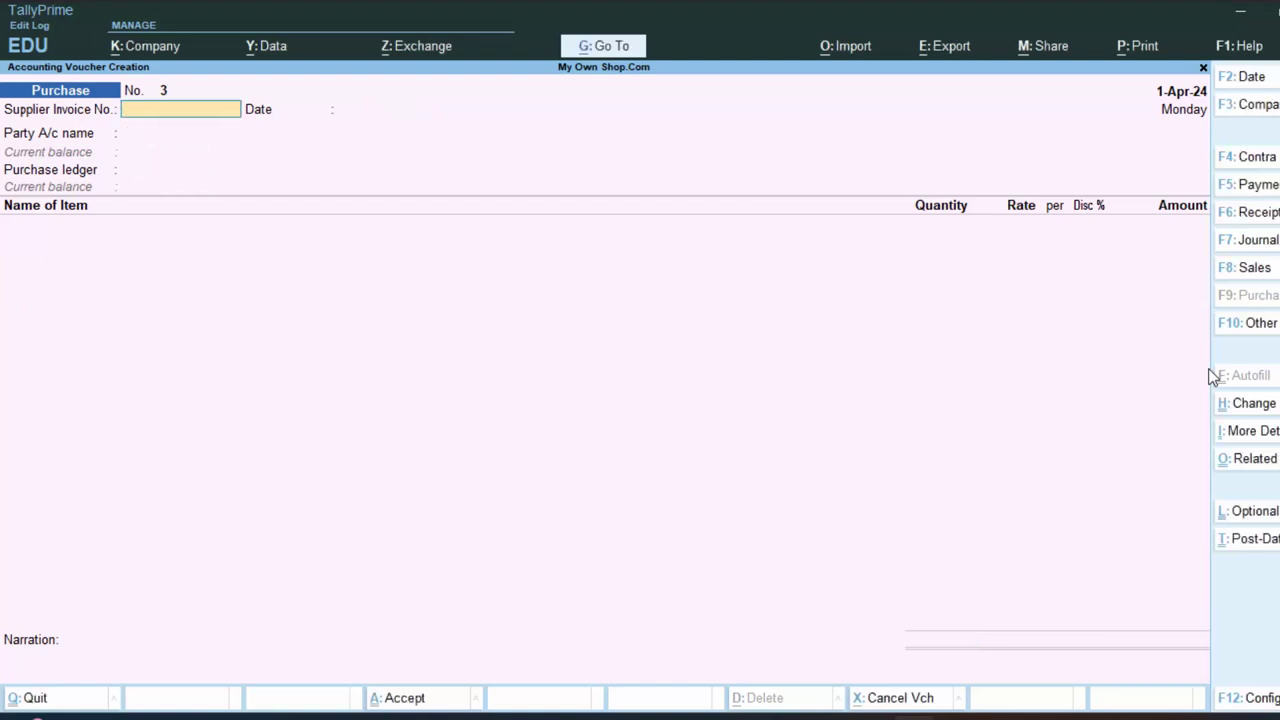